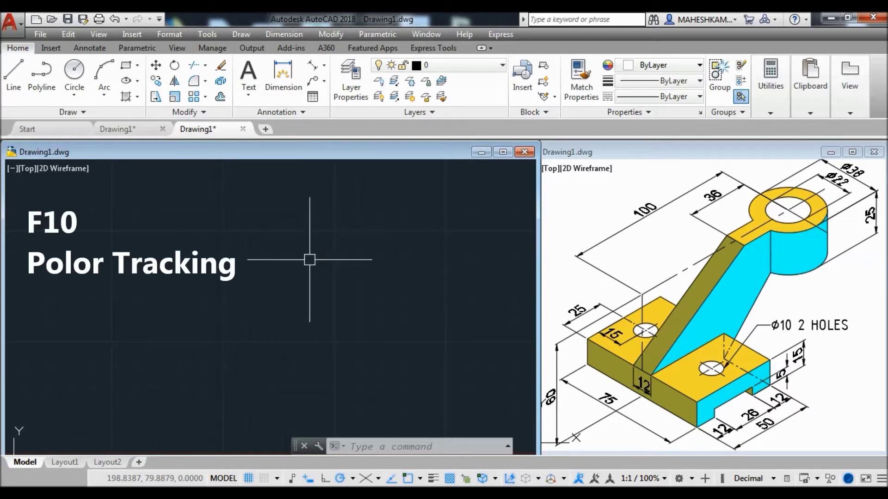
Turn on isometric drafting and start a line from its first point
click(365, 479)
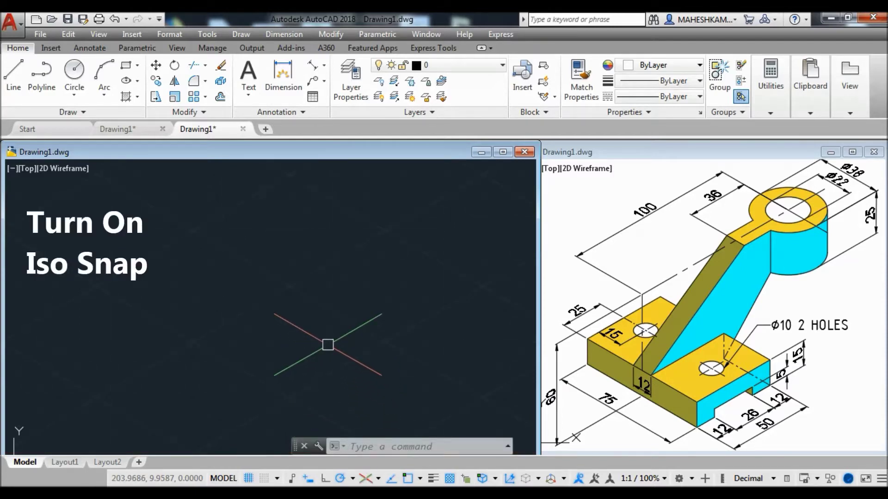
text(l)
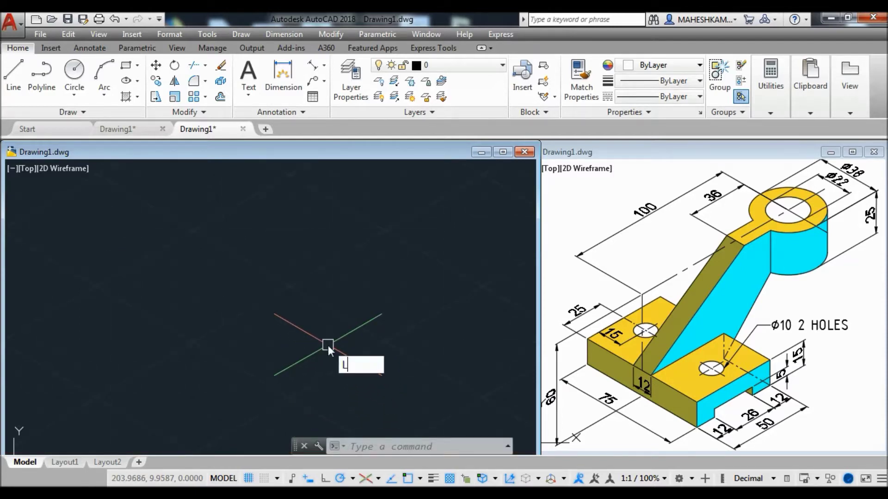
key(Return)
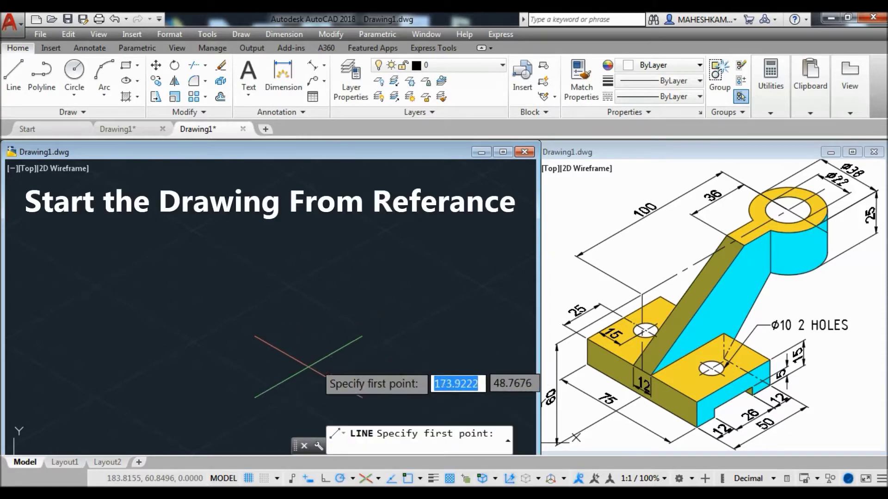
click(237, 382)
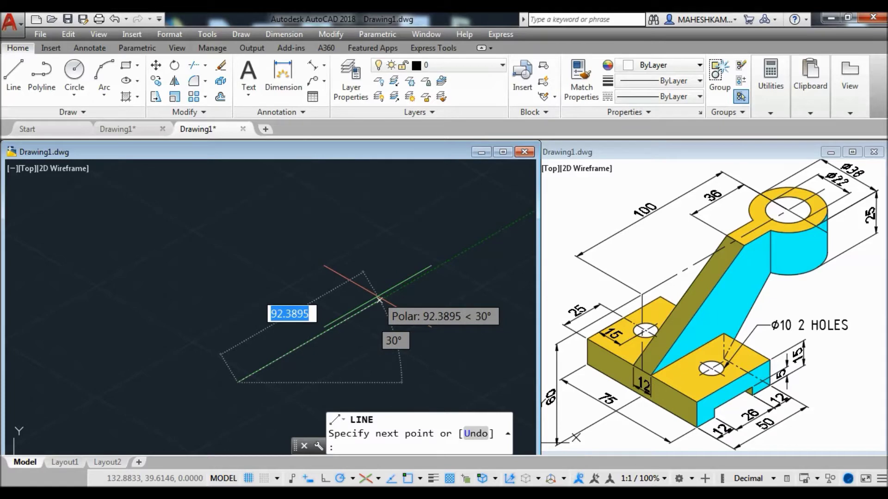
Draw the profile's first edges: 12 along, 5 up, and 26 over the slot
text(12)
key(Return)
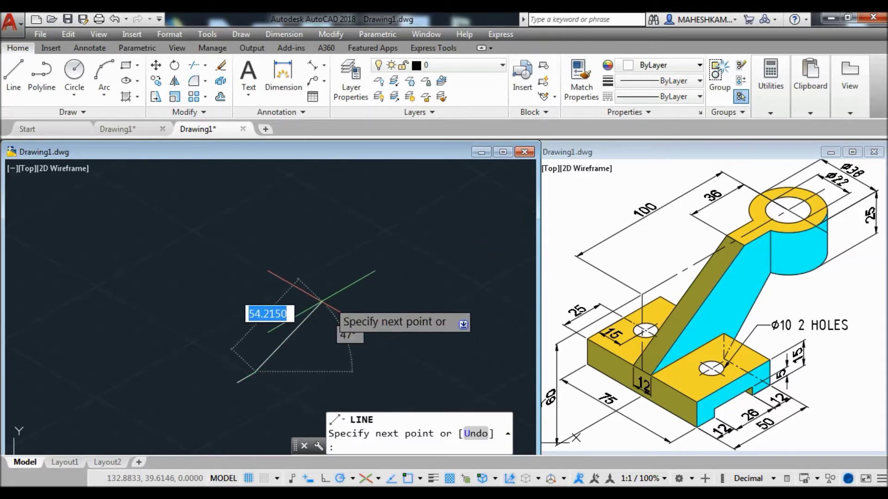
scroll(261, 329, up, 2)
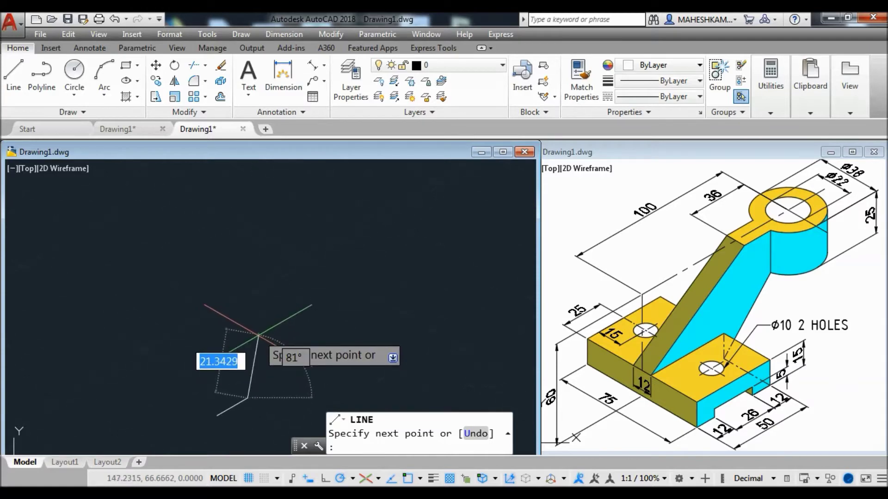
scroll(245, 360, up, 1)
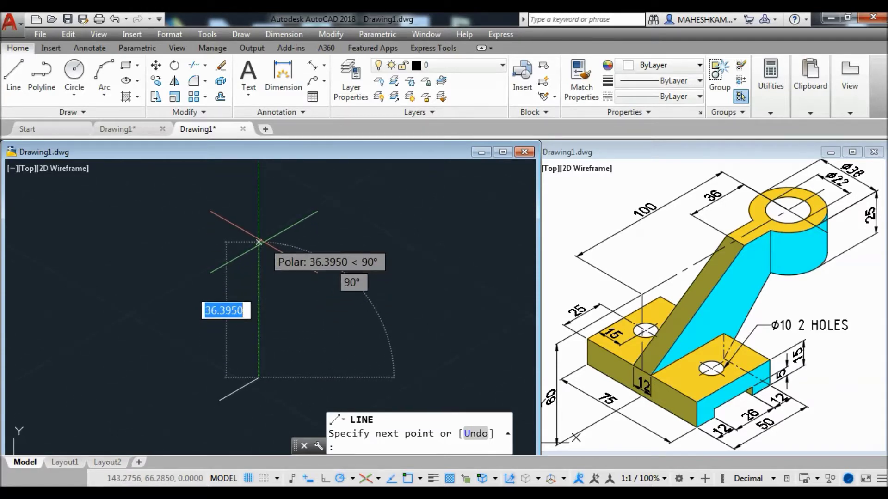
text(5)
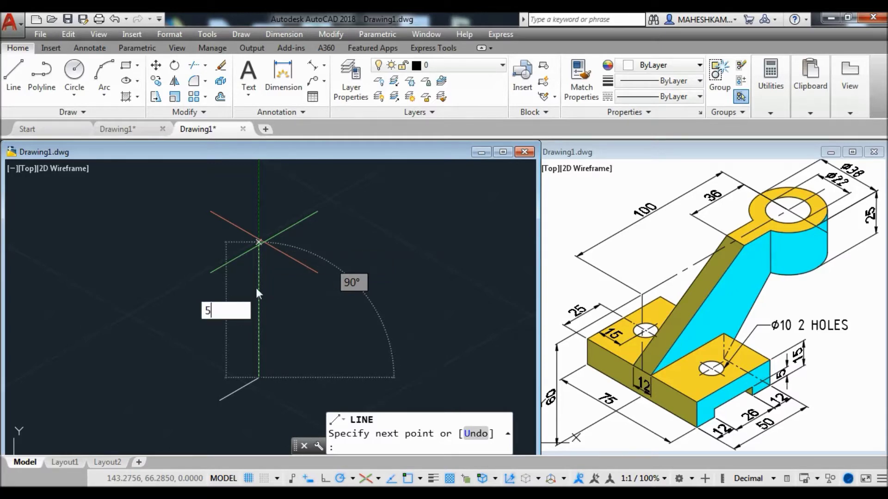
key(Return)
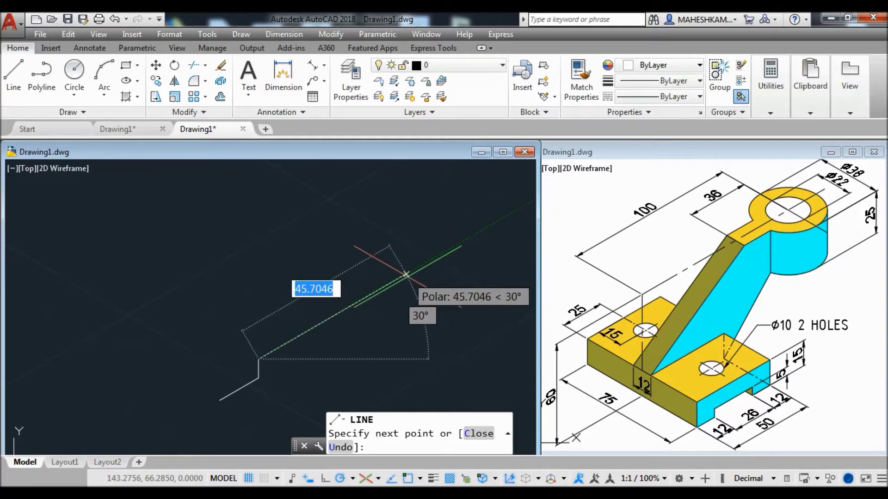
text(26)
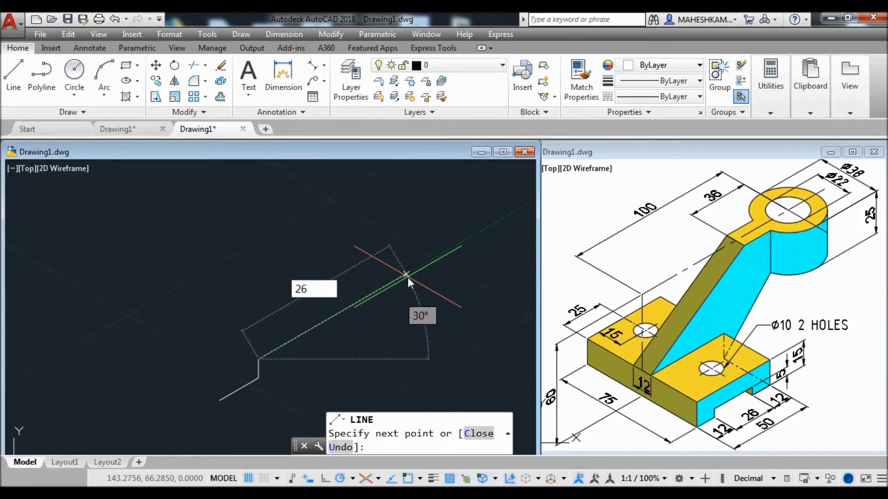
key(Return)
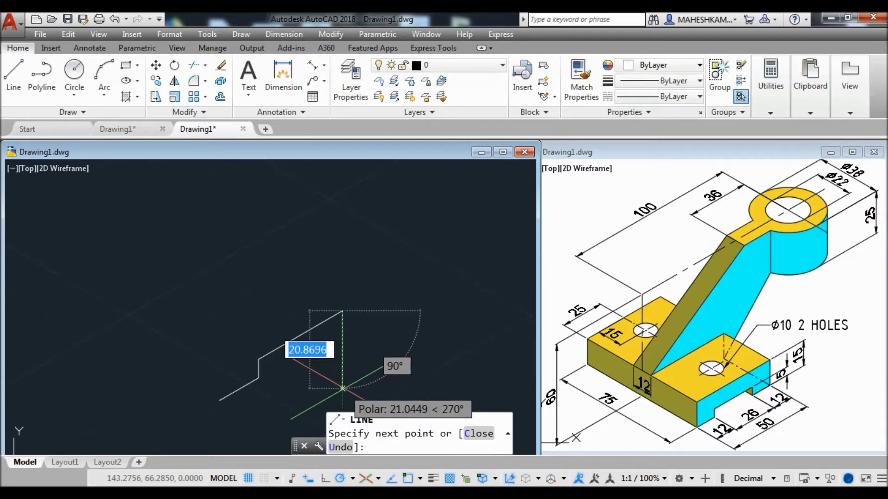
Finish the profile with edges 5, 12, 15 and 50, then close it
text(12)
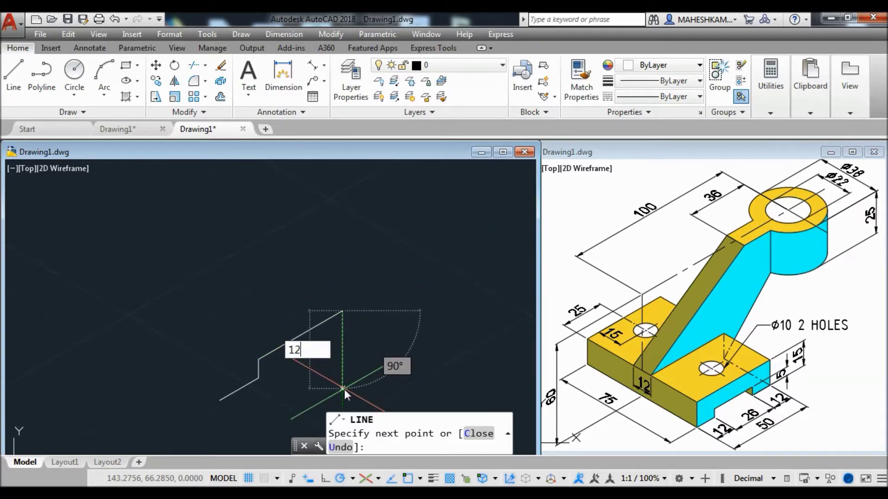
key(BackSpace)
key(BackSpace)
text(5)
key(Return)
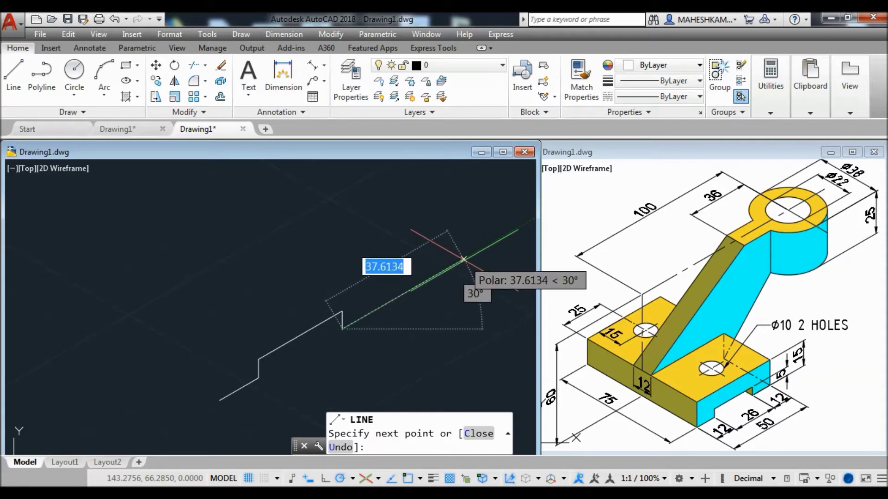
text(12)
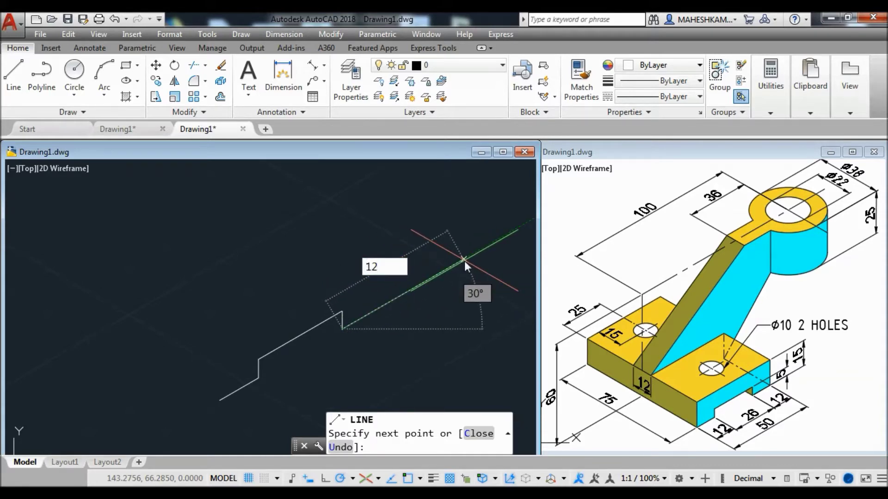
key(Return)
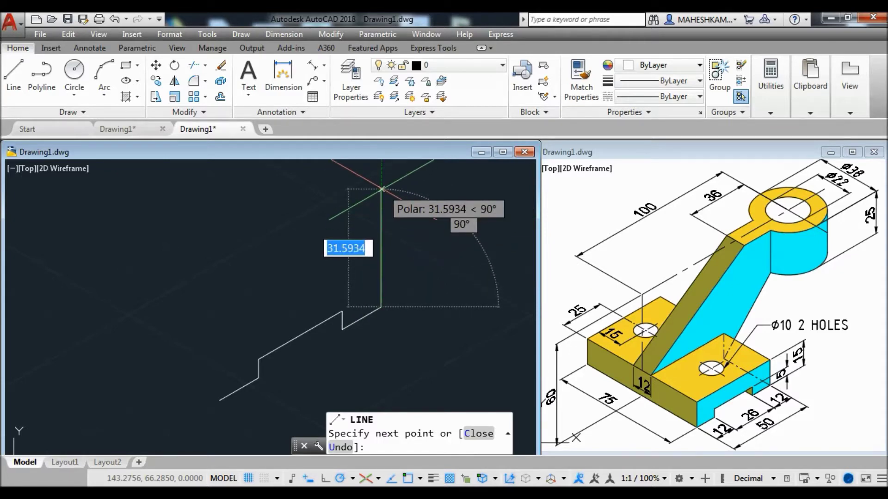
text(15)
key(Return)
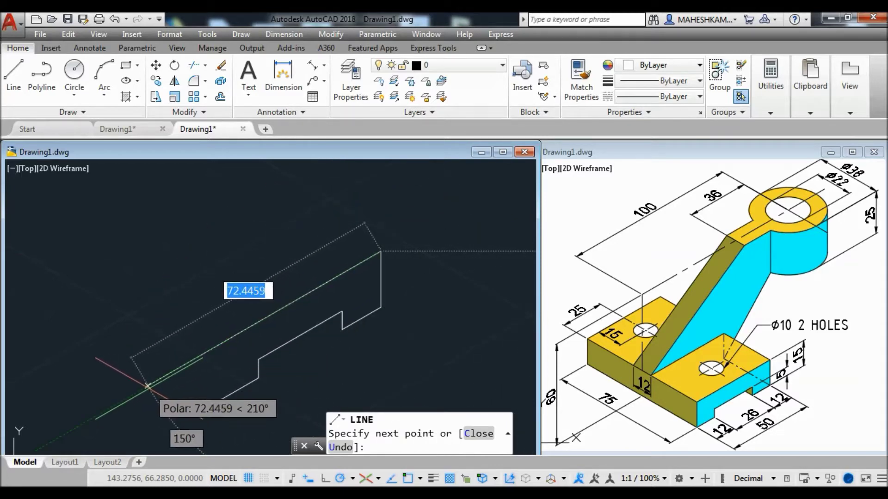
text(50)
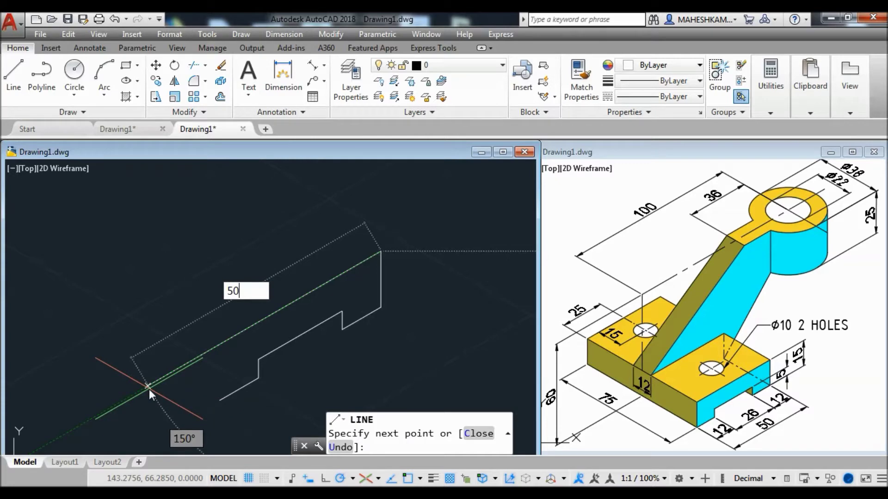
key(Return)
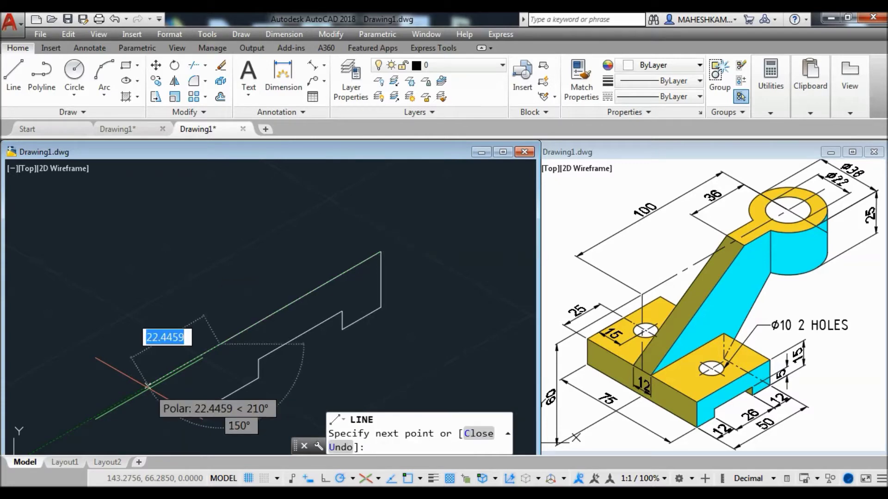
text(C)
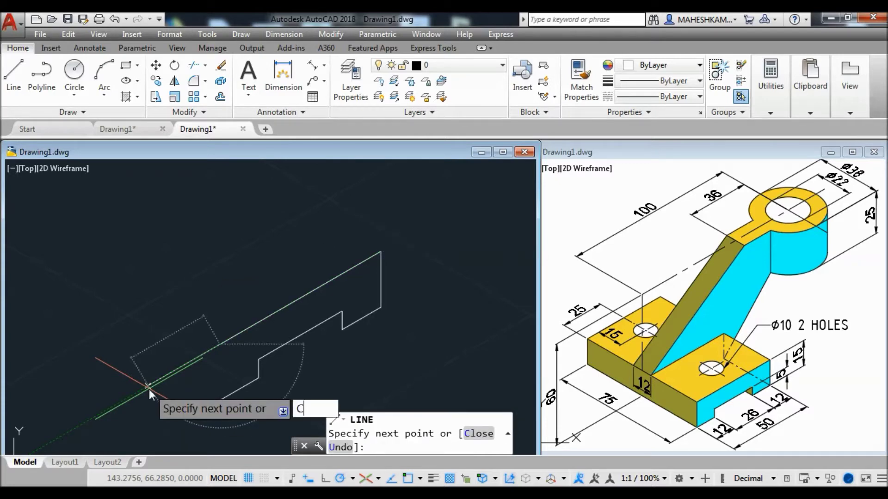
key(Return)
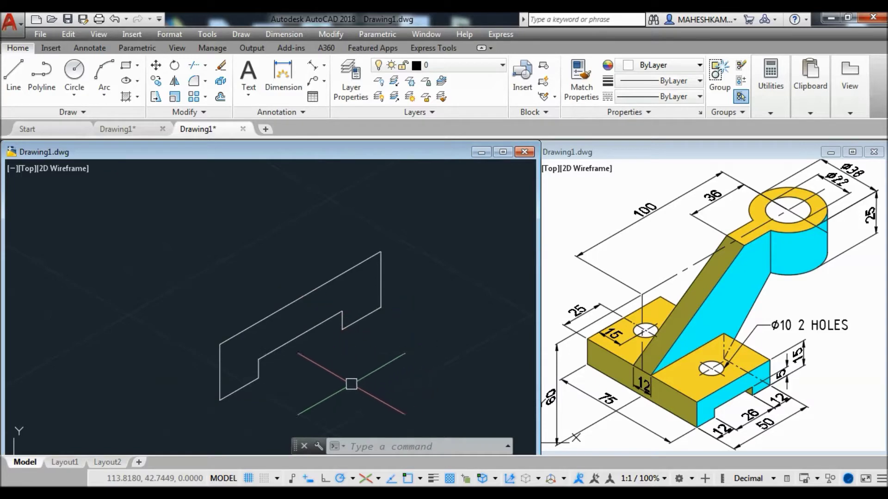
middle_drag(299, 383, 367, 404)
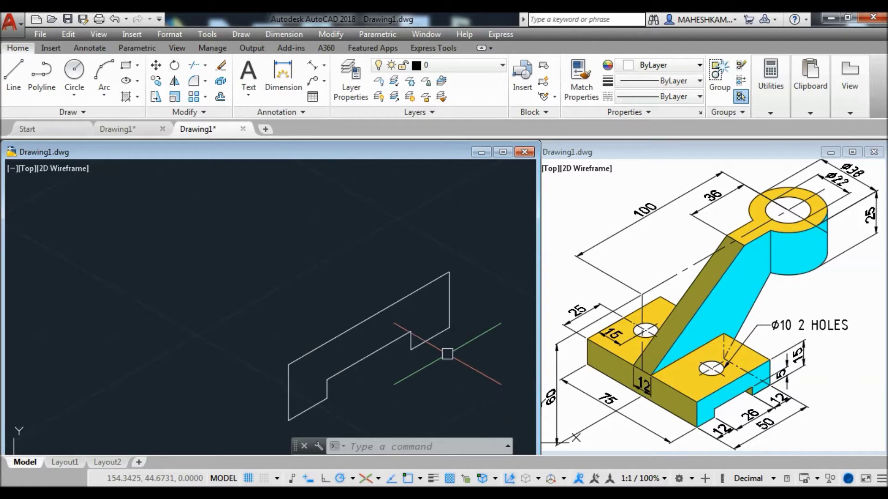
Draw the 75-long, 15-high isometric side face of the base back to its start
right_click(370, 259)
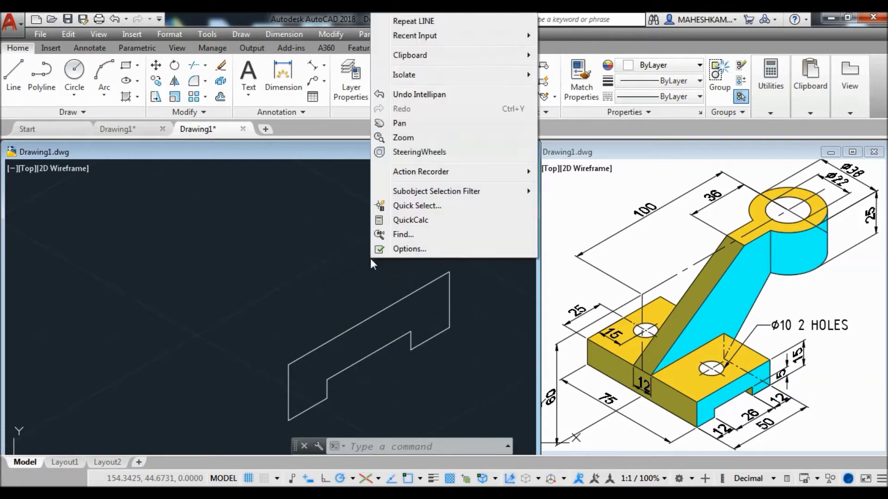
click(413, 20)
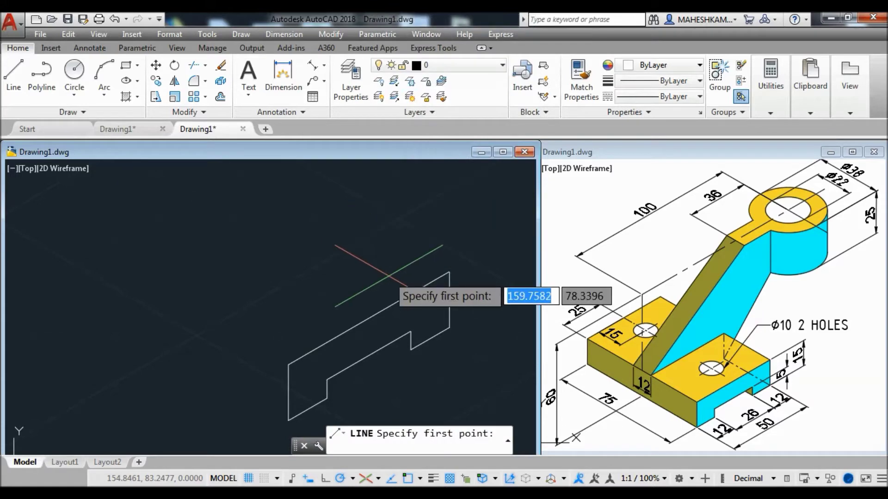
middle_drag(362, 292, 412, 285)
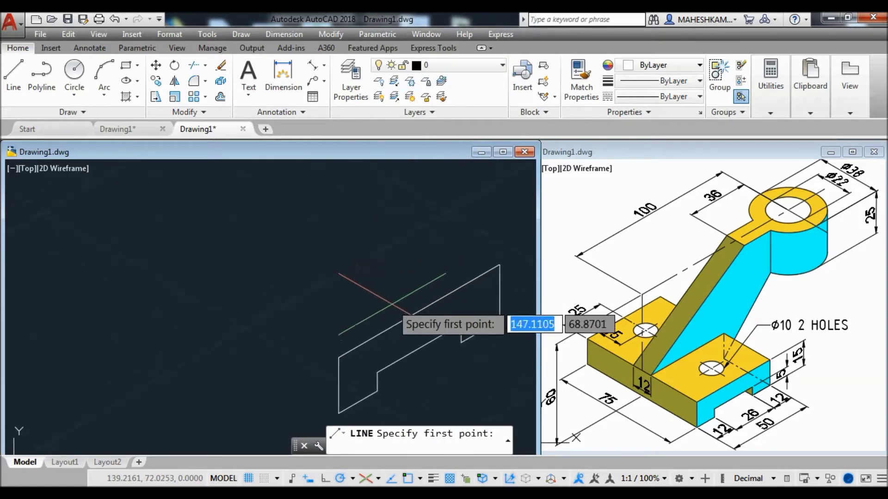
click(339, 356)
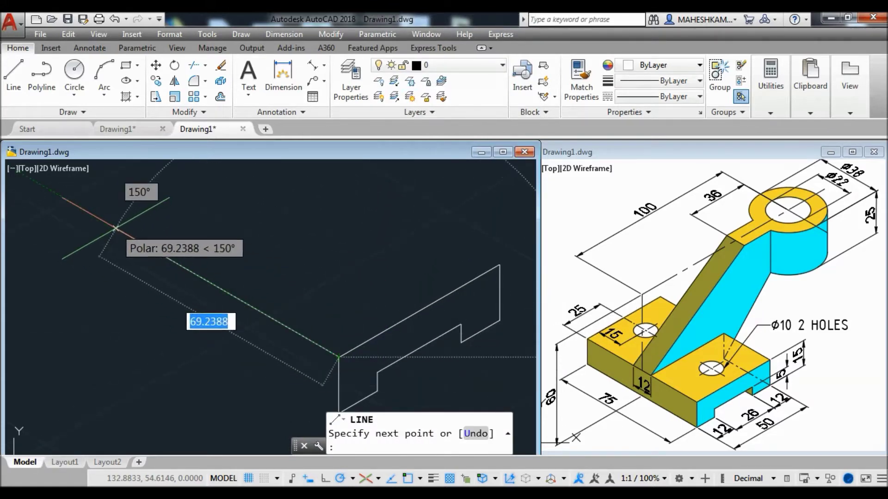
text(75)
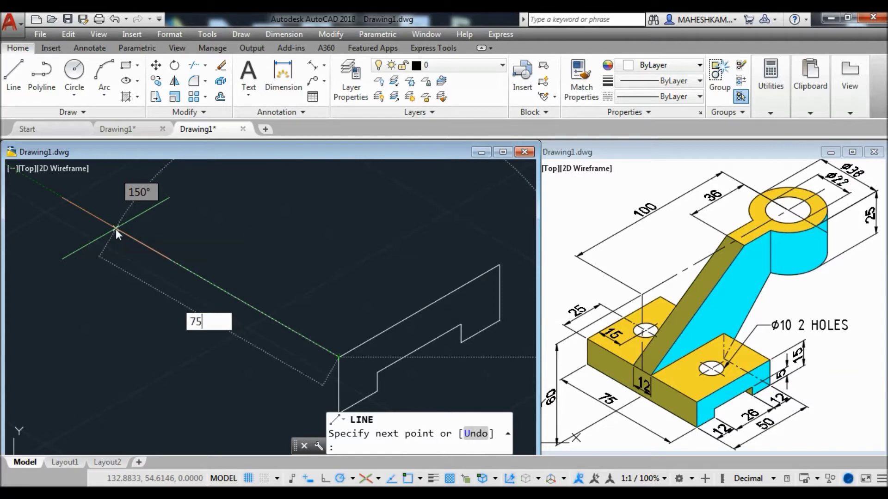
key(Return)
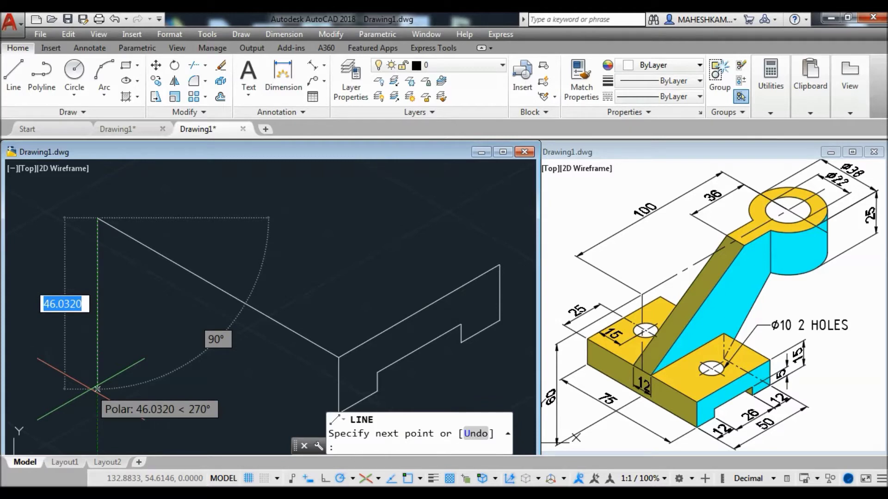
text(15)
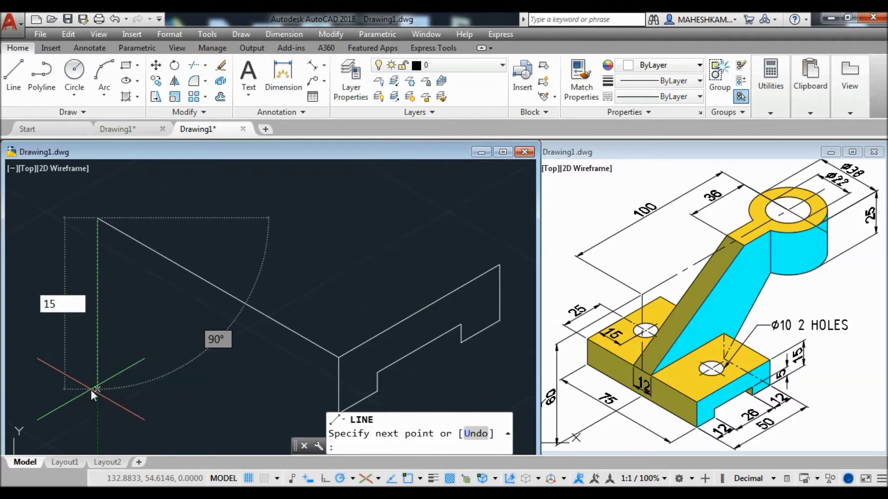
key(Return)
middle_drag(97, 388, 92, 371)
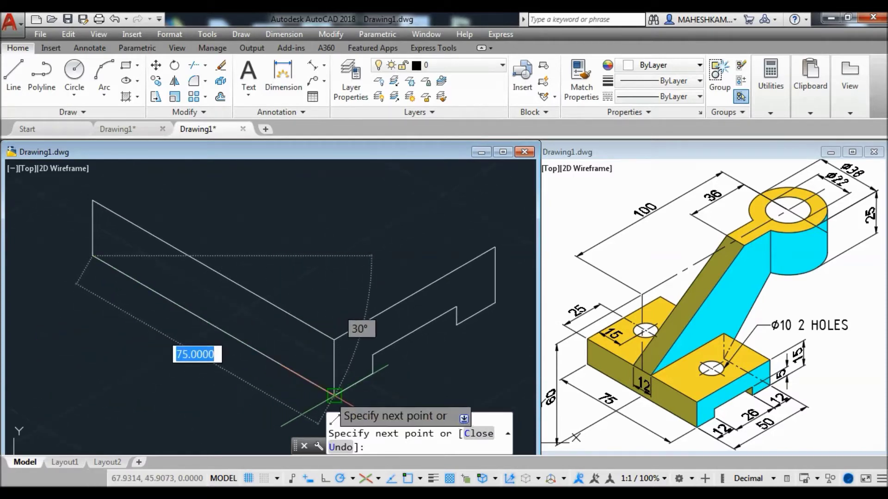
click(334, 395)
key(Return)
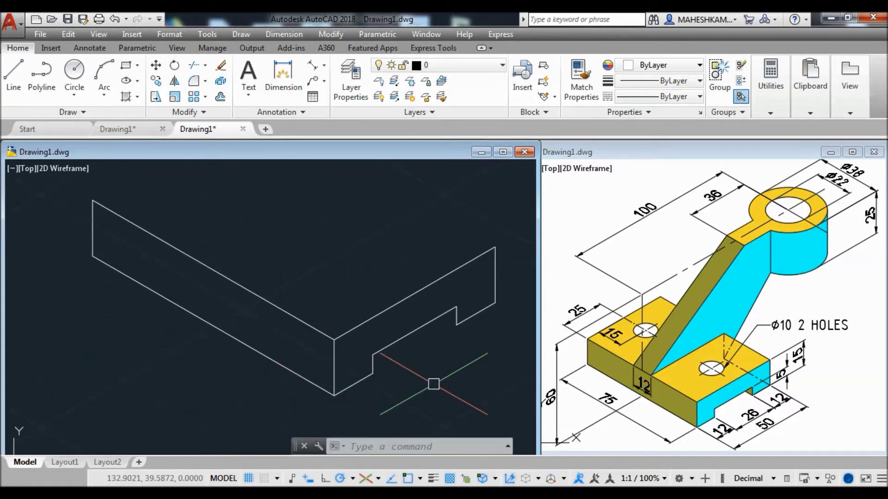
middle_drag(431, 381, 430, 418)
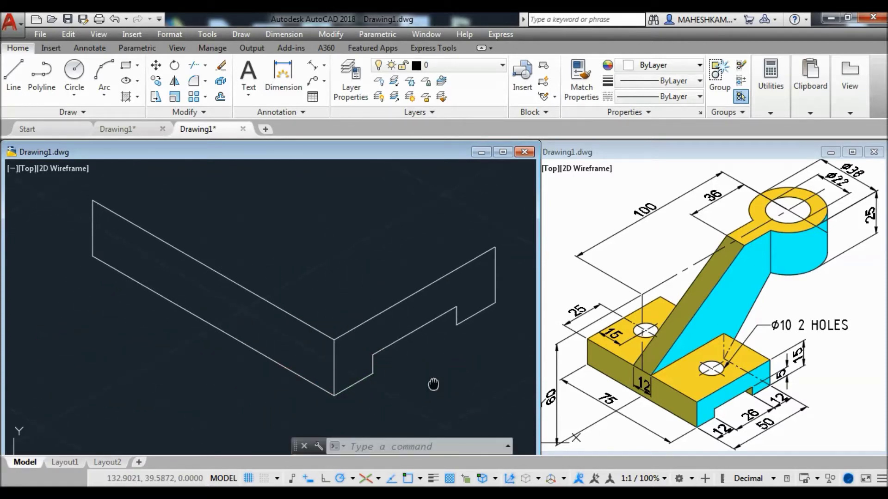
Draw the top face's 50-deep and 75-long far edges to close the box
right_click(371, 301)
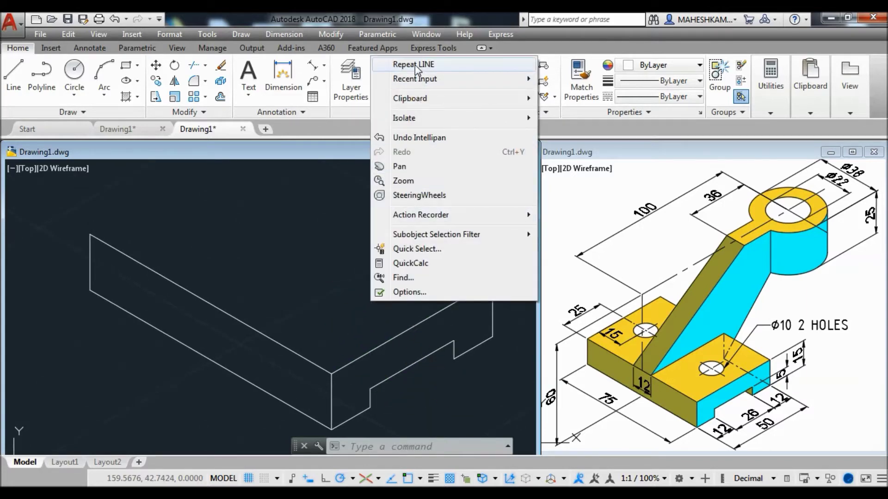
click(413, 64)
middle_drag(298, 212, 286, 221)
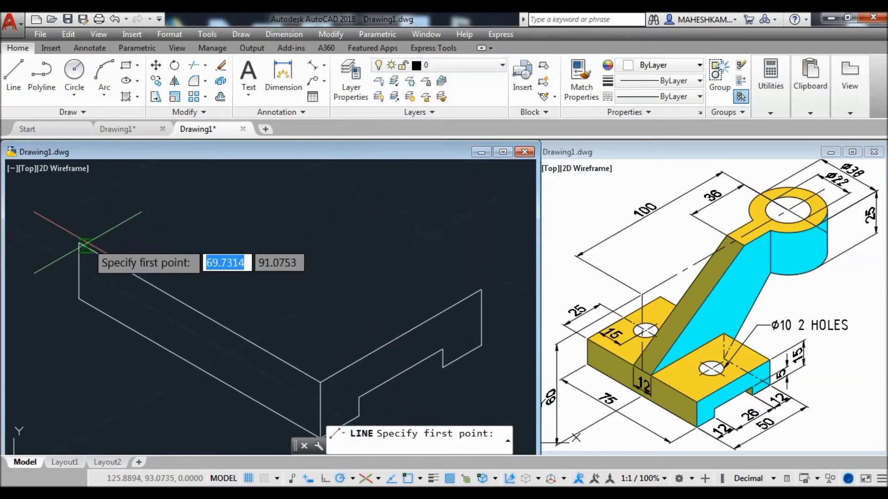
click(78, 243)
mouse_move(226, 186)
middle_down()
mouse_move(210, 215)
mouse_move(189, 219)
middle_up()
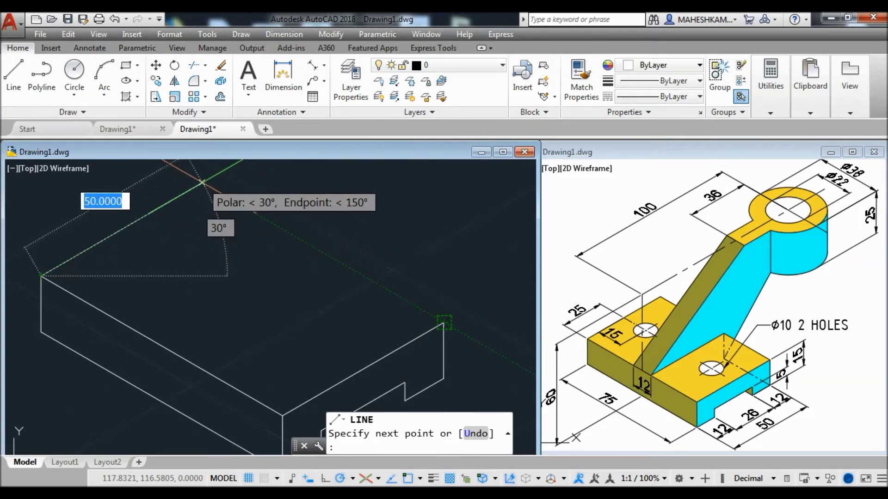
click(202, 182)
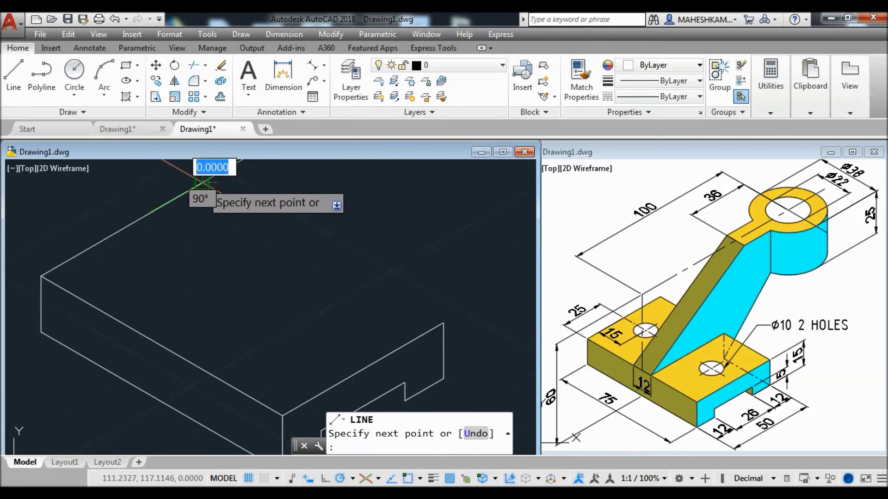
click(443, 323)
key(Return)
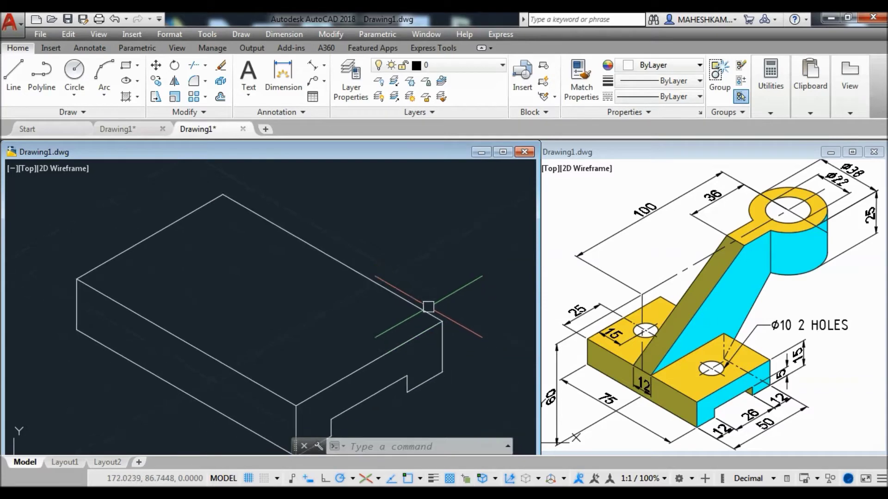
scroll(432, 321, down, 1)
scroll(430, 340, down, 1)
scroll(430, 340, down, 1)
Draw a 60-unit vertical line from the base's top-edge midpoint, then 100 units at 30°
middle_drag(430, 341, 387, 357)
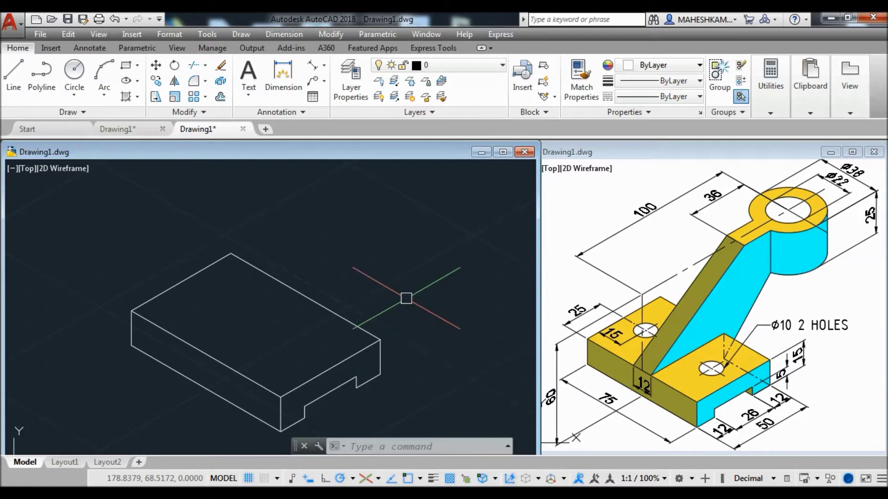
text(L)
key(Return)
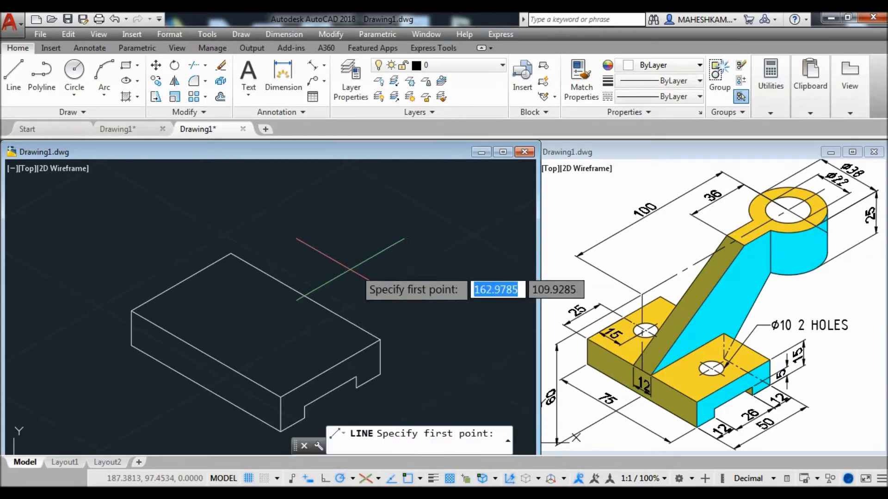
click(206, 388)
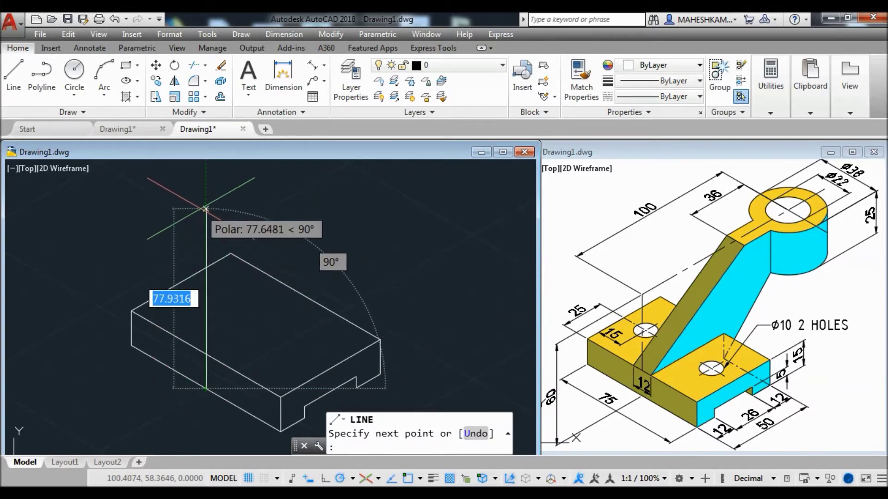
text(60)
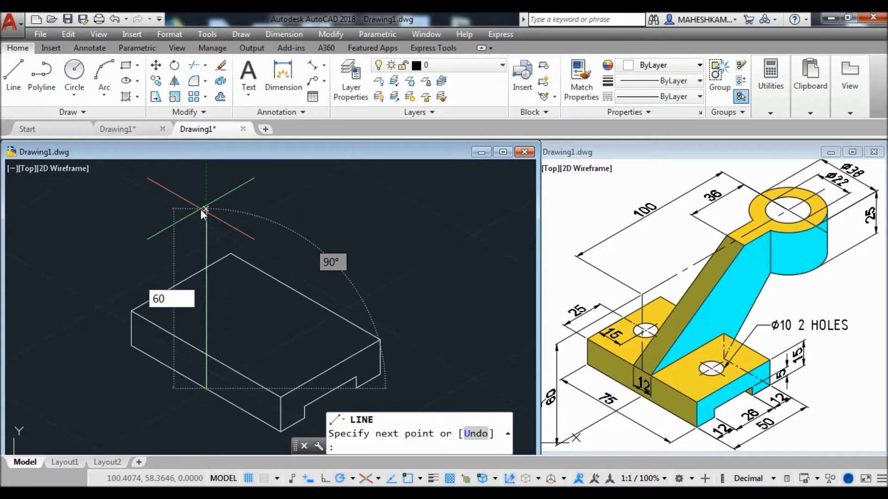
key(Return)
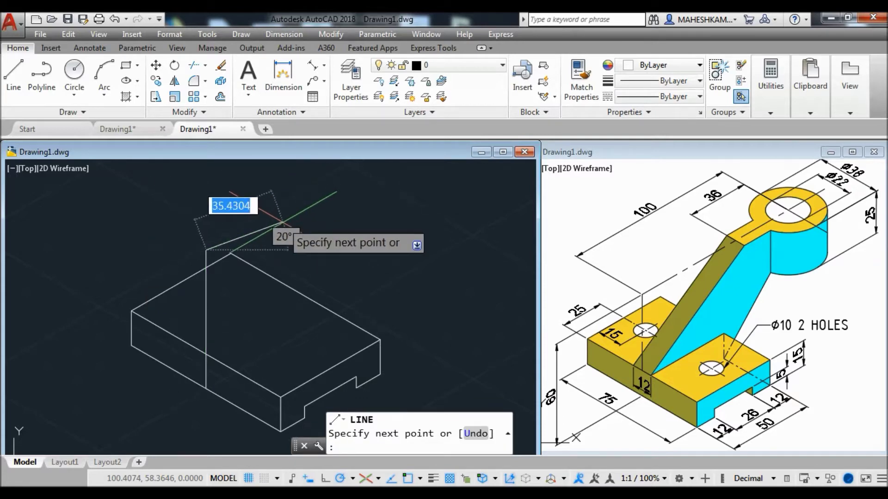
middle_drag(287, 236, 250, 272)
scroll(252, 296, down, 1)
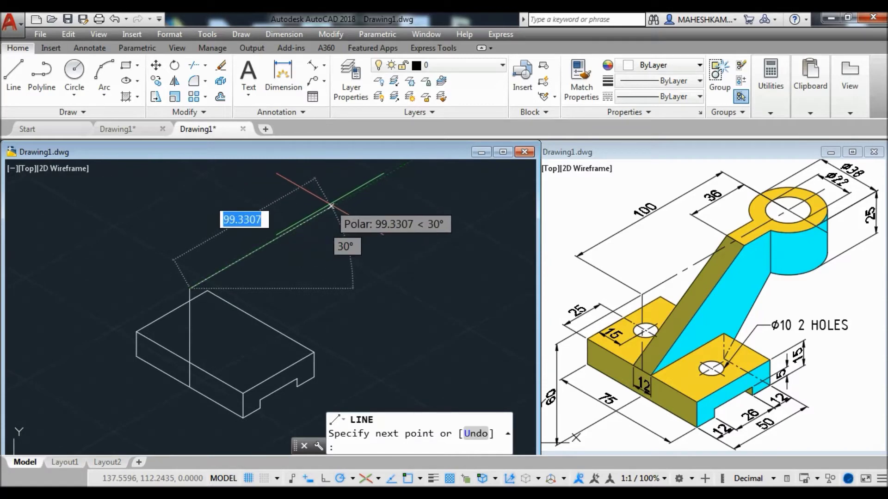
text(100)
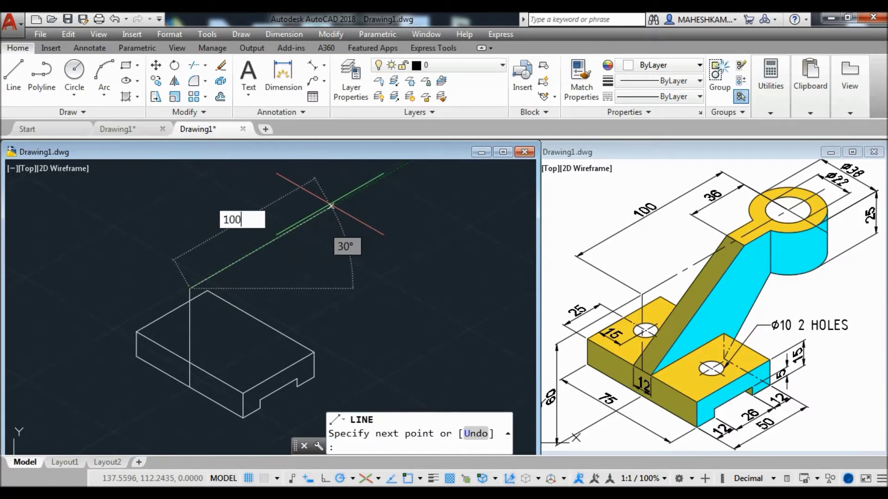
key(Return)
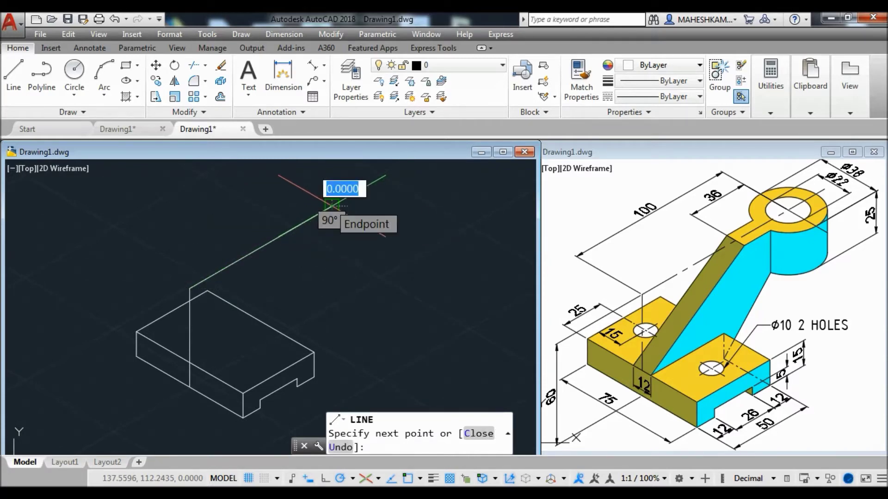
key(Return)
middle_drag(347, 265, 345, 293)
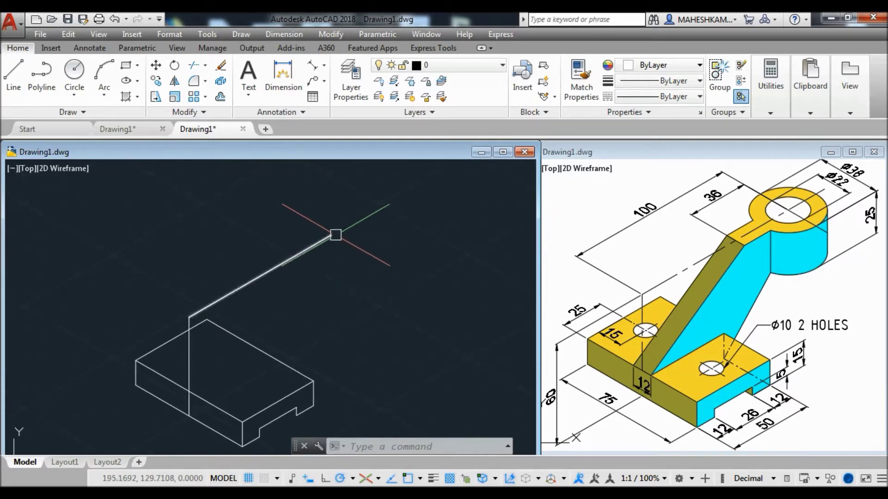
Draw a 22-diameter isocircle centred on the upper end of the 100-unit arm line
scroll(334, 224, up, 1)
mouse_move(334, 224)
middle_down()
mouse_move(334, 256)
mouse_move(301, 284)
middle_up()
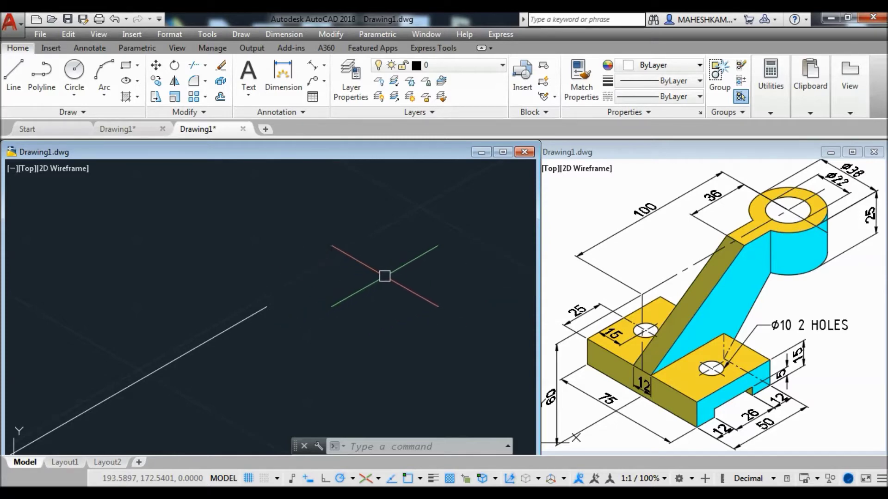
text(EL)
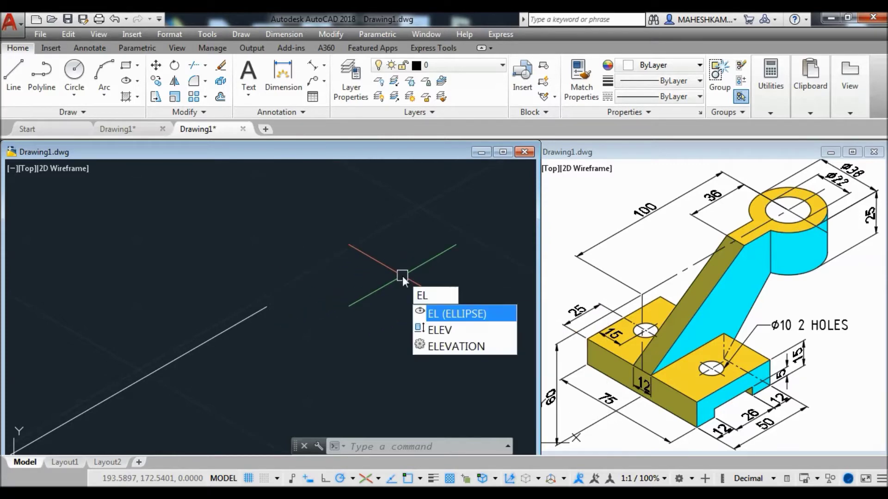
key(Return)
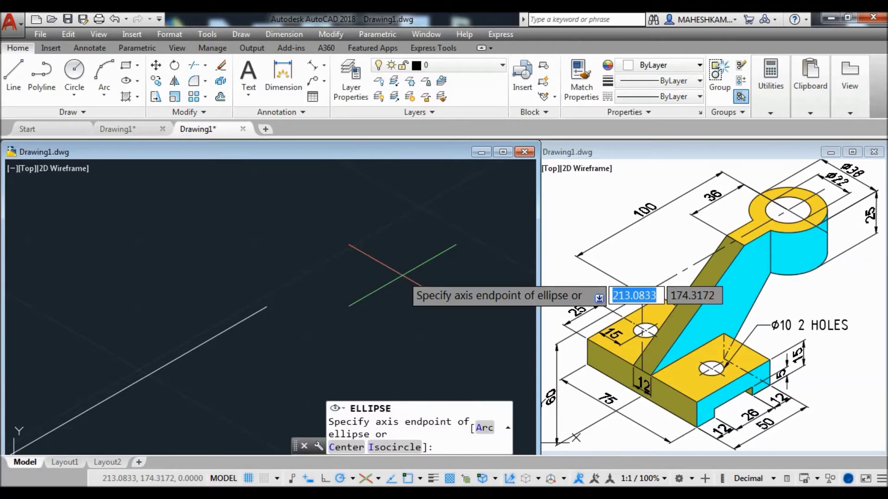
text(I)
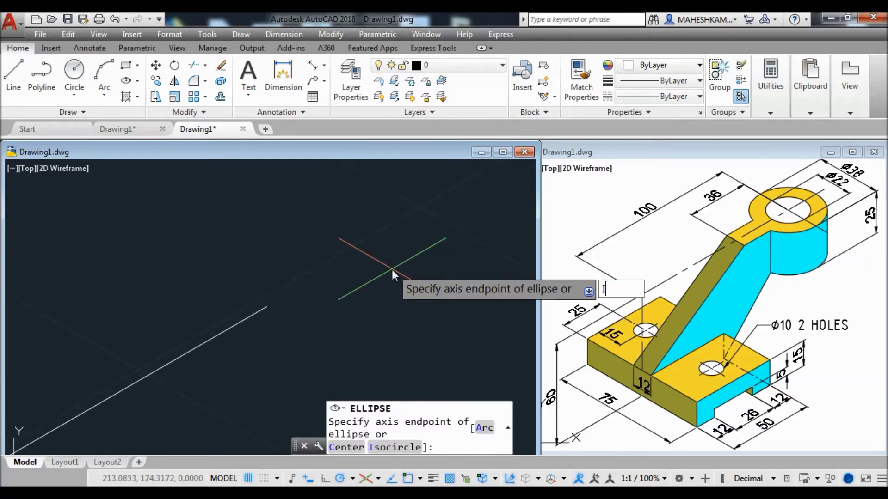
key(Return)
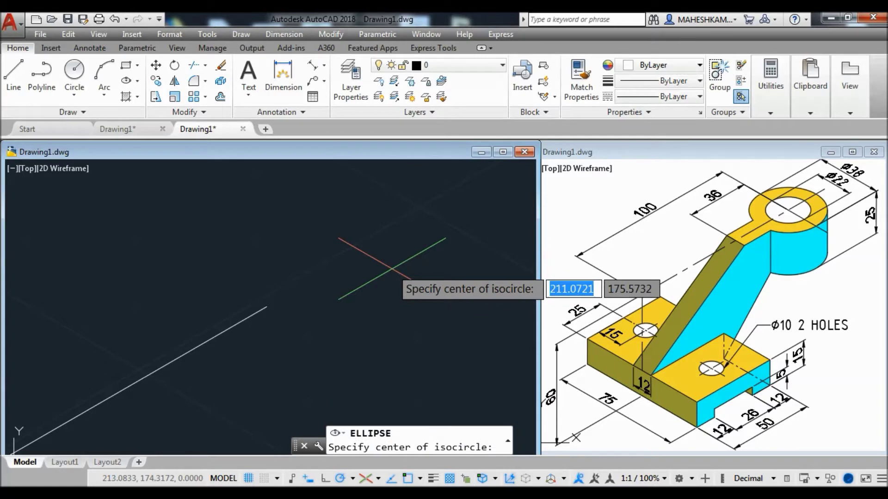
click(267, 306)
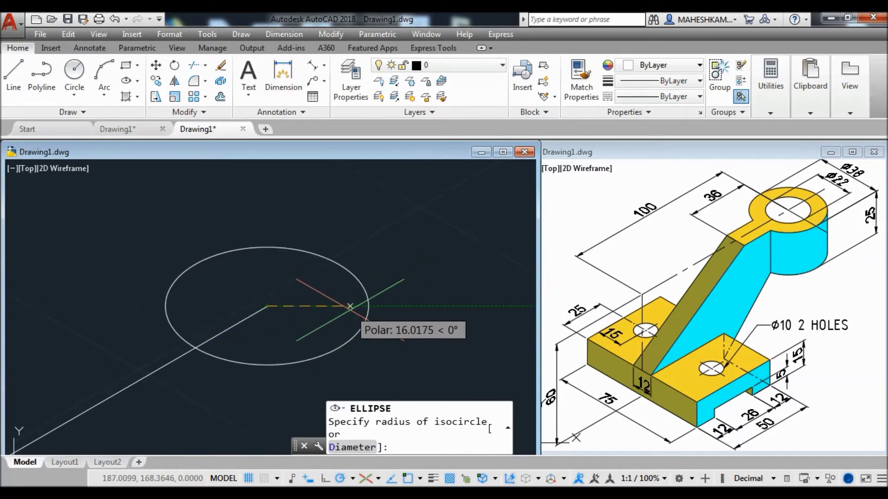
text(D)
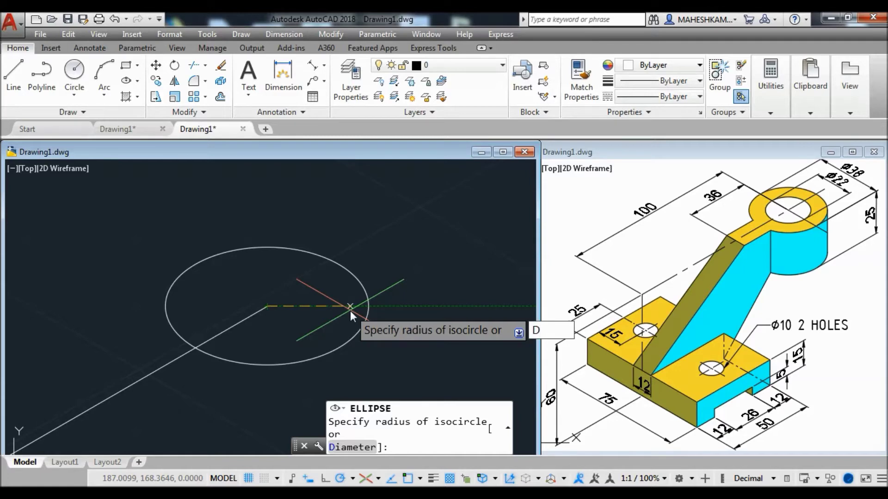
key(Return)
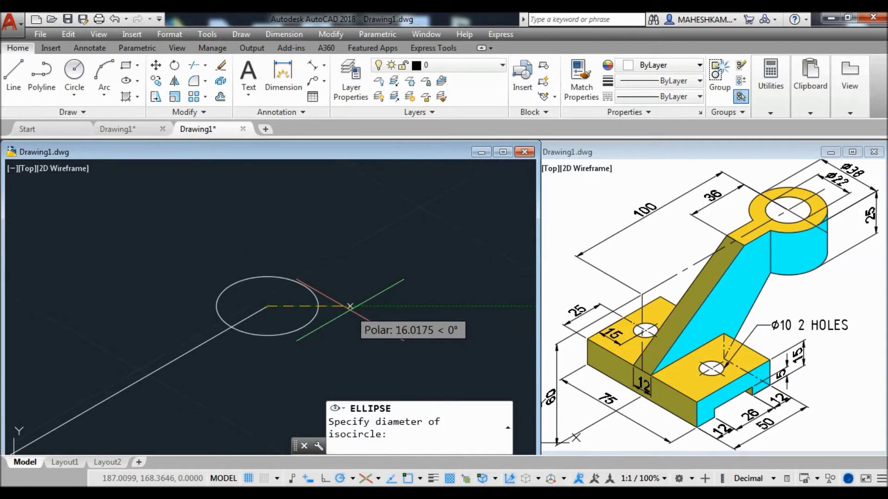
text(22)
key(Return)
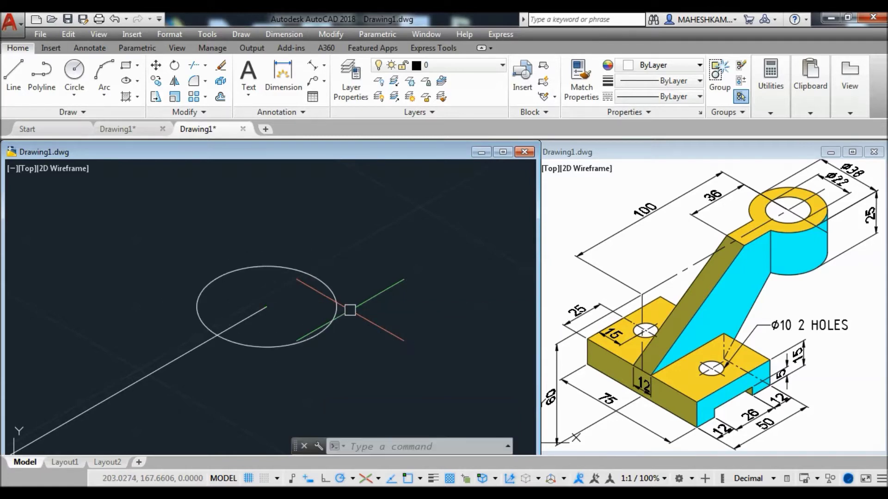
Draw a concentric 38-diameter isocircle around the 22-diameter one
right_click(394, 260)
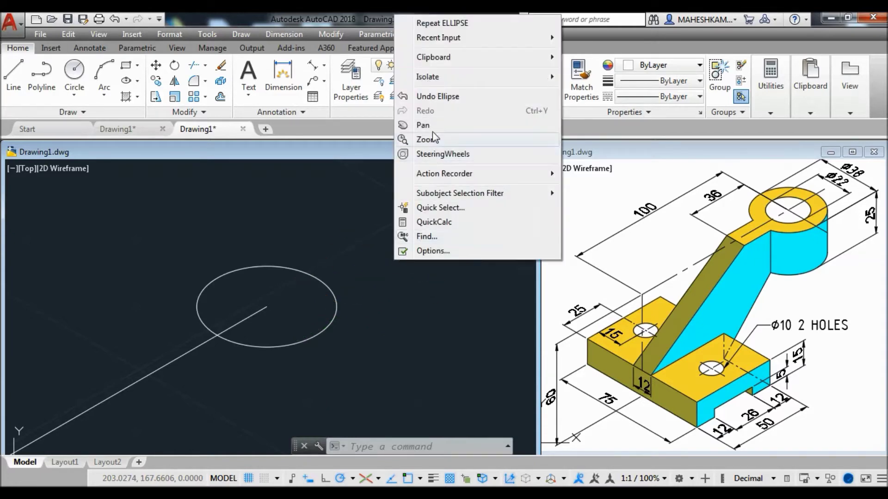
click(429, 24)
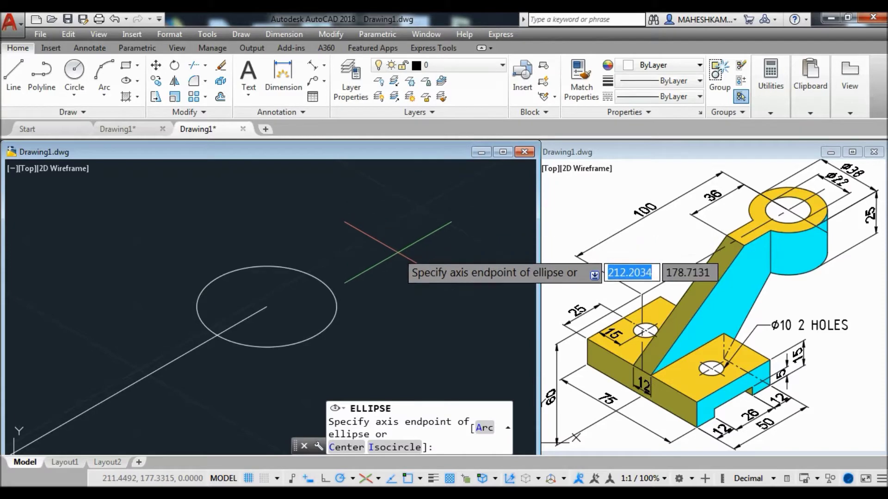
text(I)
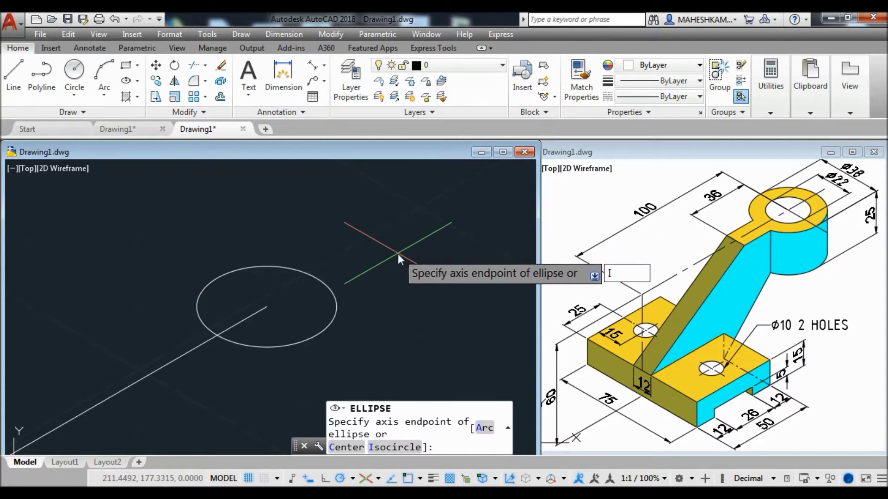
key(Return)
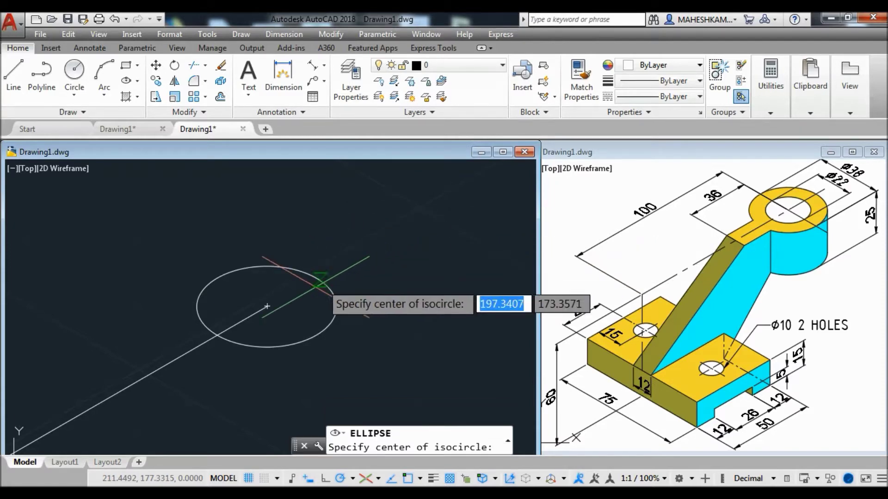
click(266, 306)
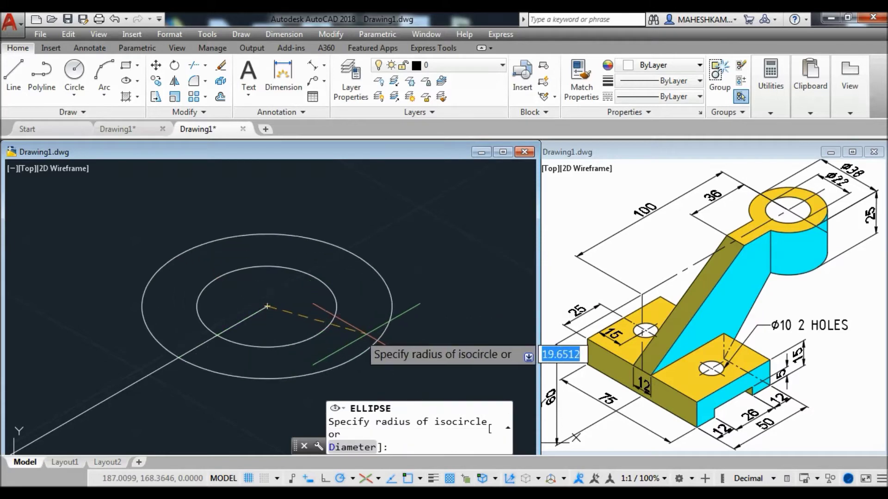
text(D)
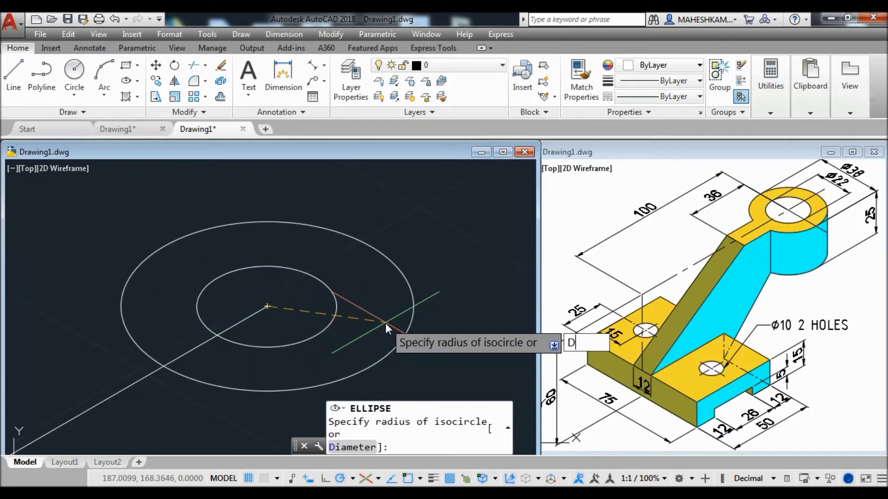
key(Return)
text(38)
key(Return)
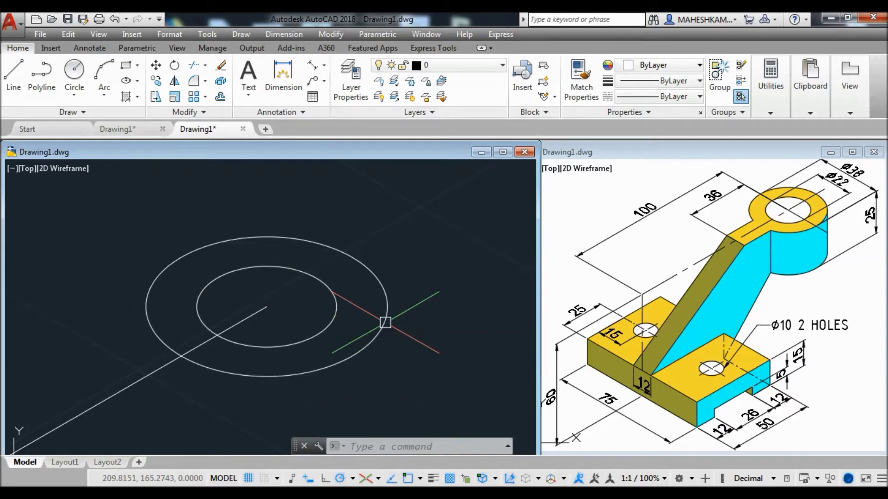
scroll(370, 263, down, 1)
scroll(360, 270, down, 1)
scroll(383, 296, down, 1)
middle_drag(407, 322, 382, 297)
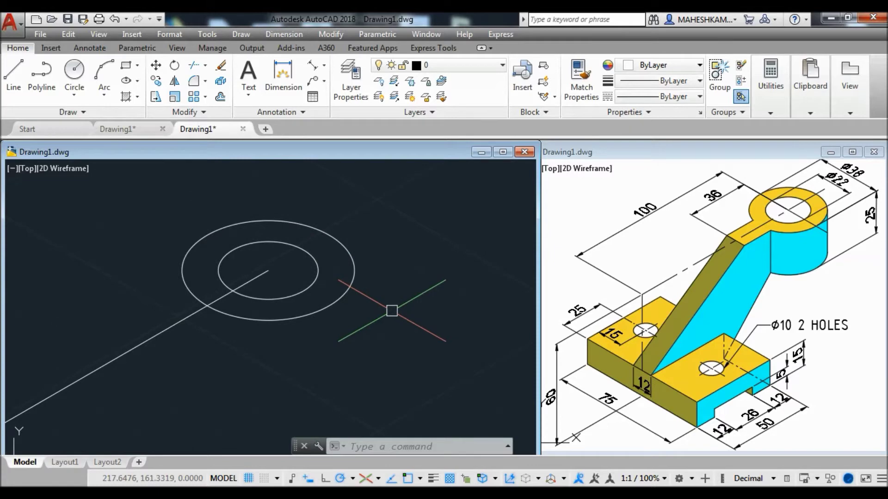
Copy the 38-diameter isocircle 25 units straight down
click(341, 300)
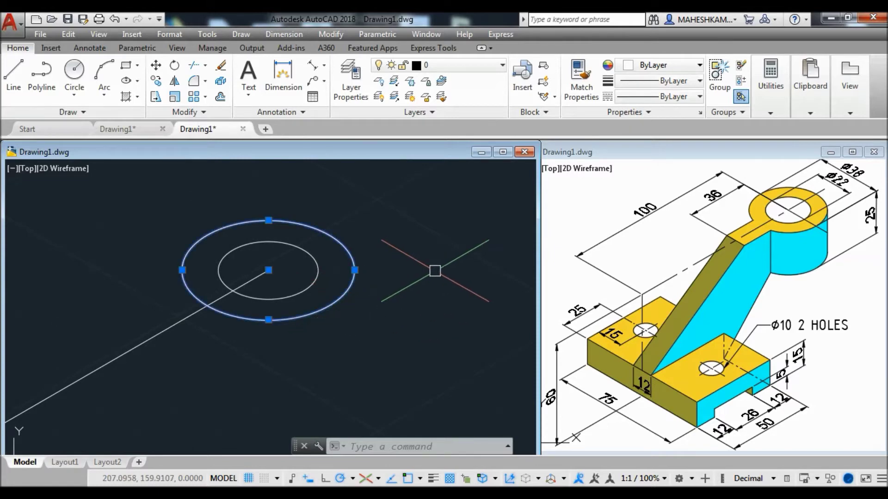
text(CO)
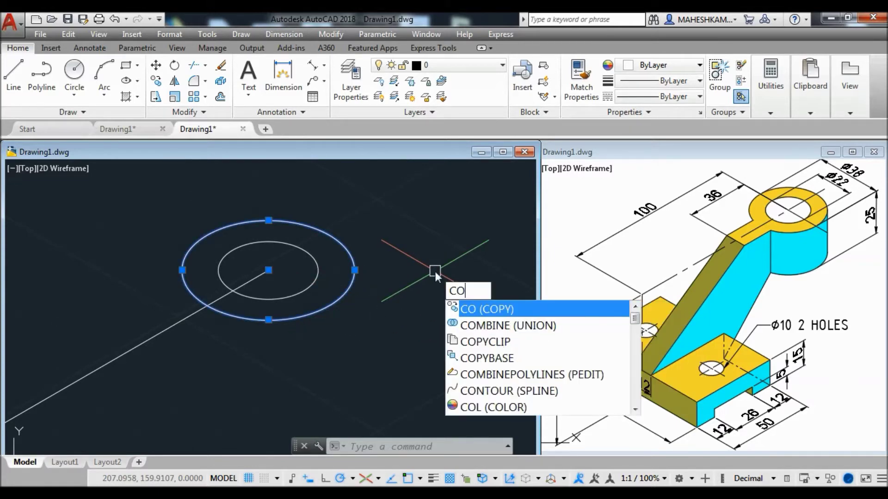
key(Return)
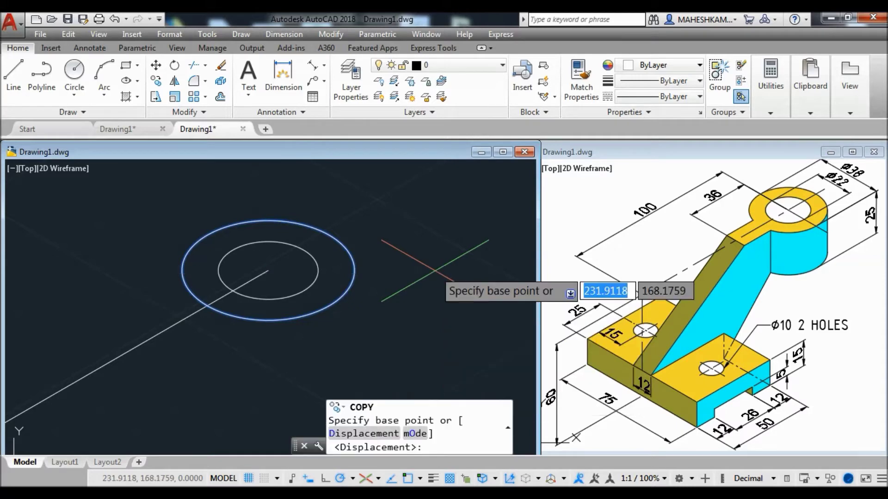
click(432, 247)
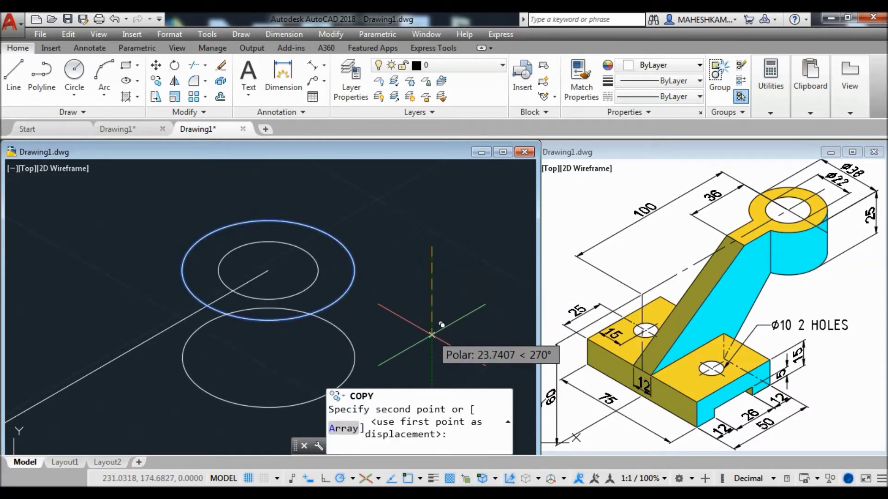
text(25)
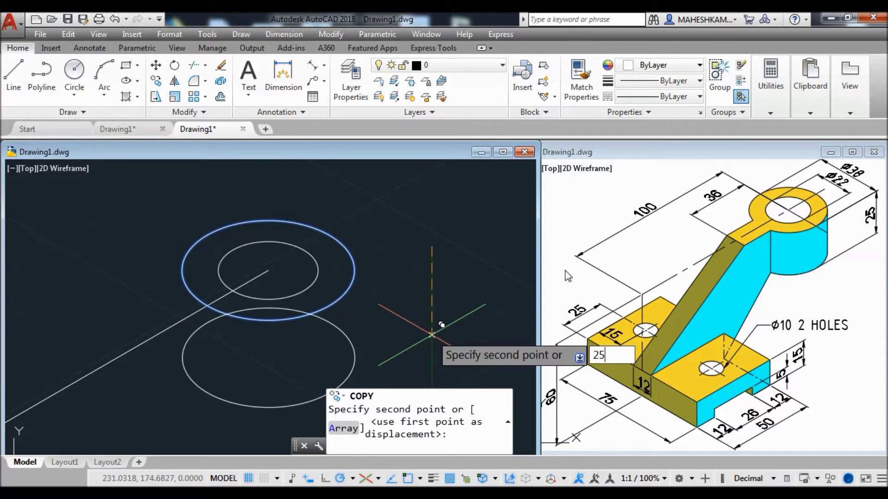
key(Return)
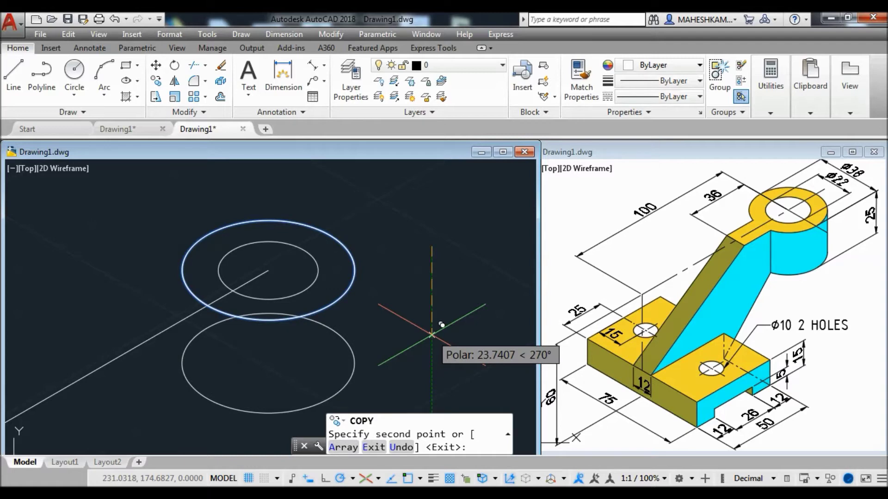
key(Return)
middle_drag(405, 350, 402, 330)
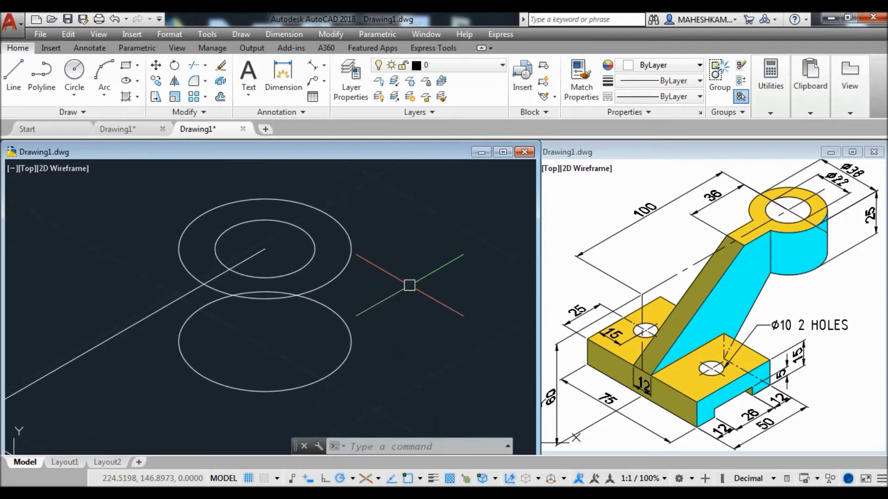
text(L)
key(Return)
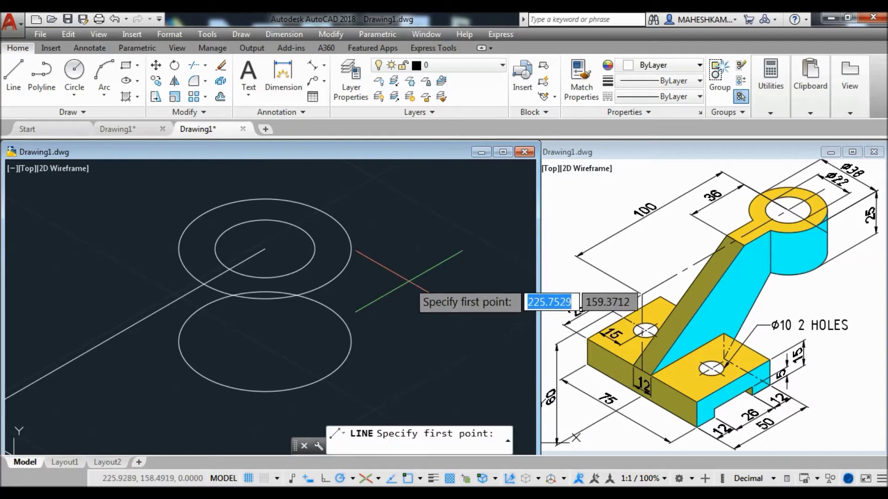
Connect the two 38-diameter isocircles' right quadrants with a vertical line
click(351, 248)
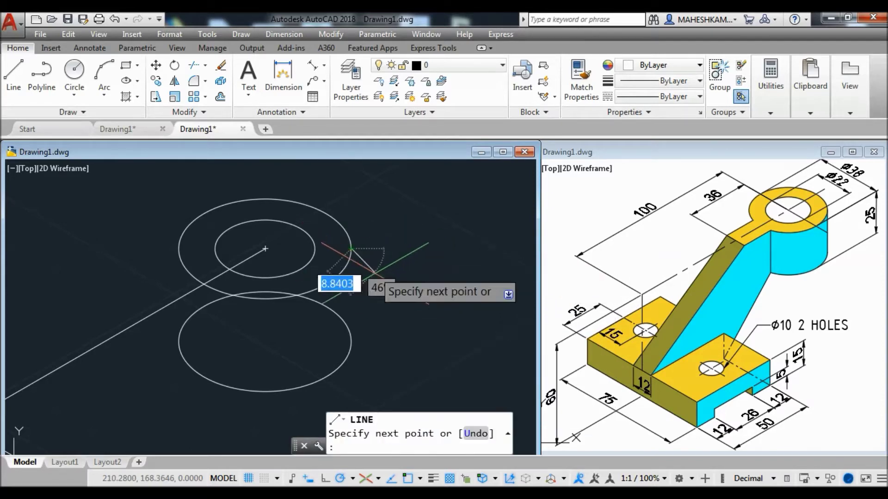
click(351, 341)
key(Return)
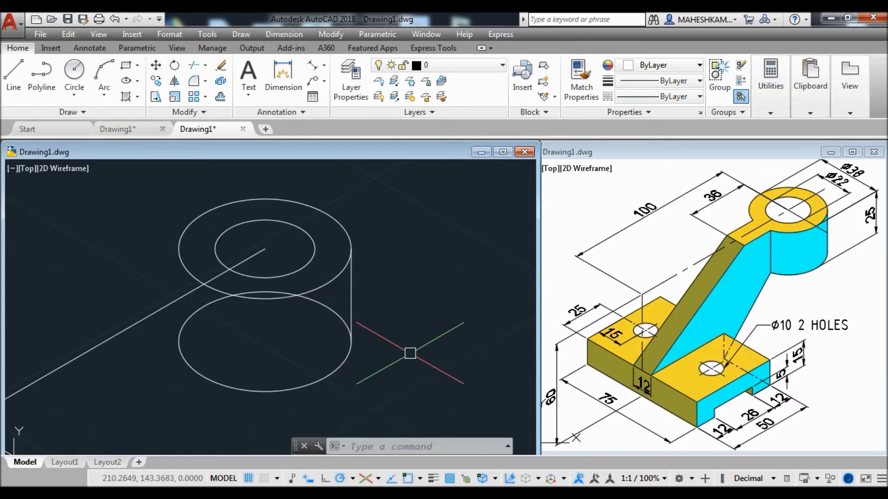
middle_drag(410, 354, 427, 355)
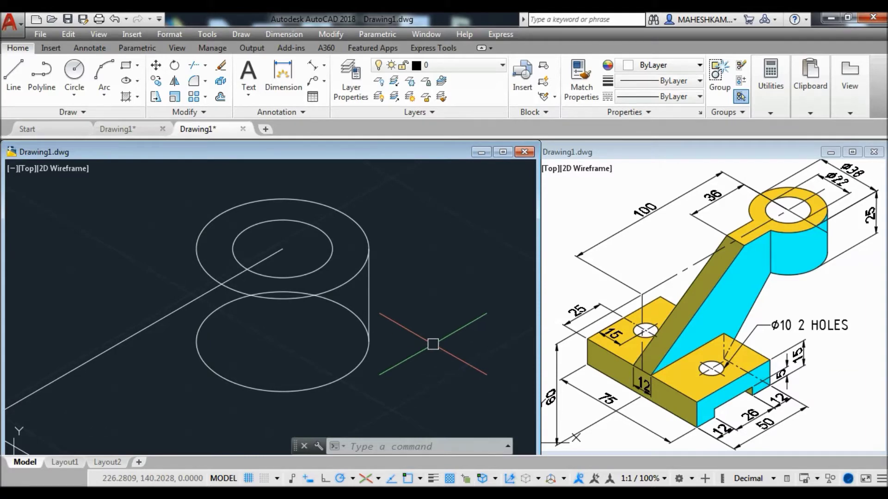
middle_drag(433, 344, 455, 347)
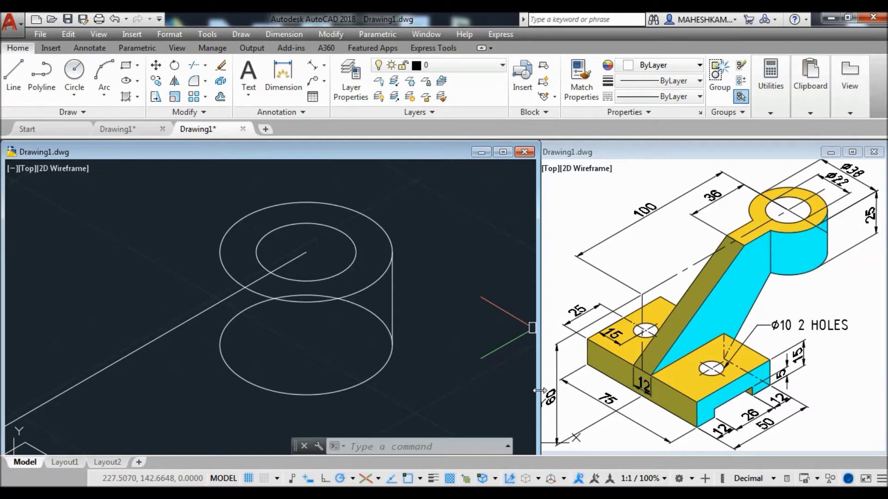
Draw a 12-unit line at 330° and move its midpoint onto the isocircles' centre
scroll(230, 293, up, 1)
scroll(244, 296, up, 1)
middle_drag(244, 296, 271, 304)
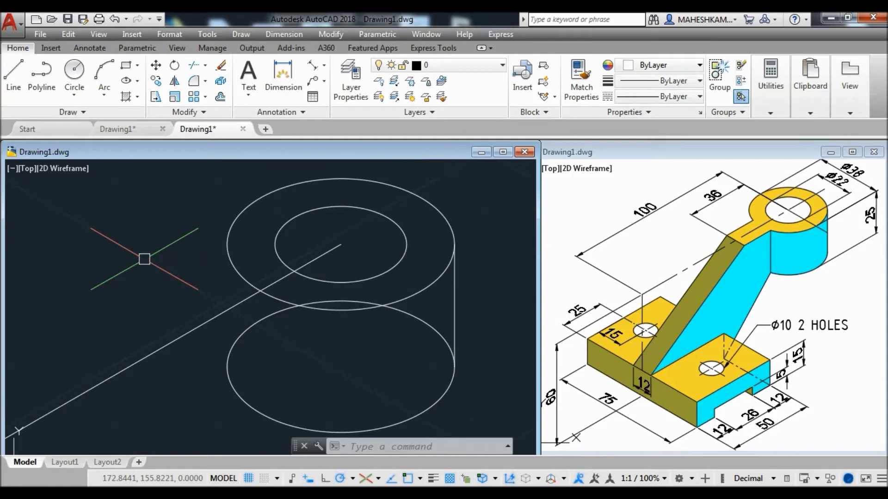
text(L)
key(Return)
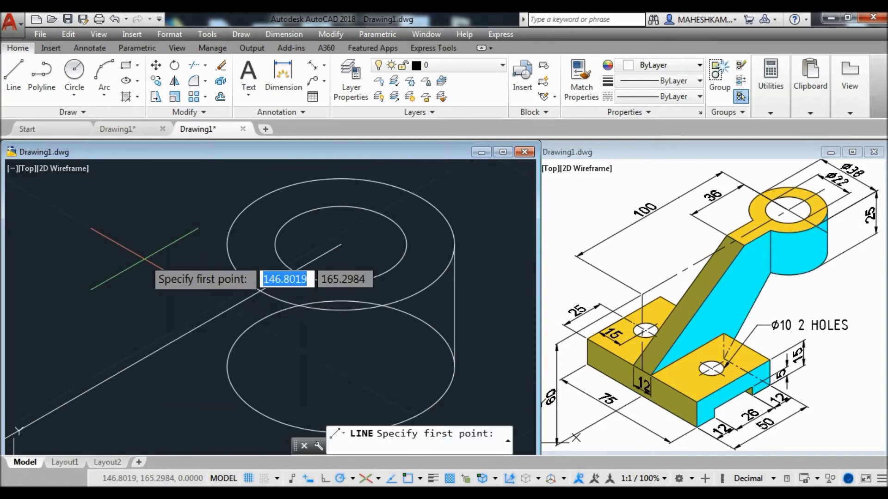
click(101, 227)
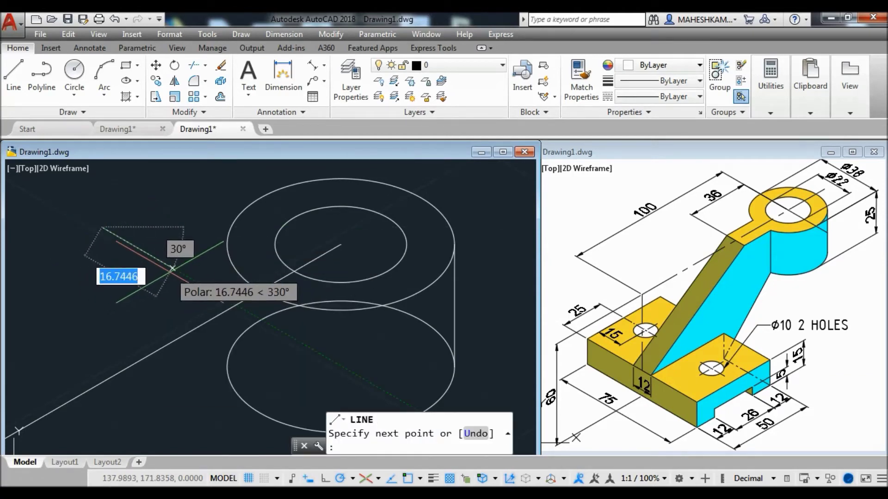
text(12)
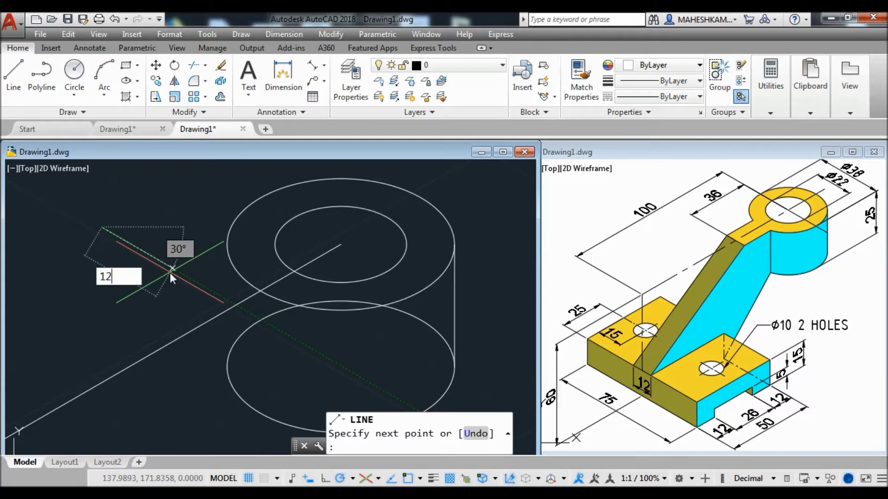
key(Return)
key(Return)
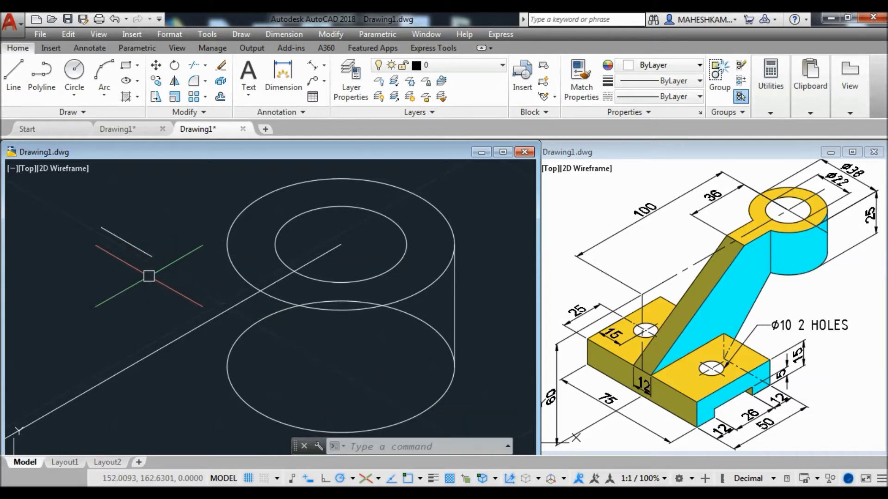
click(127, 242)
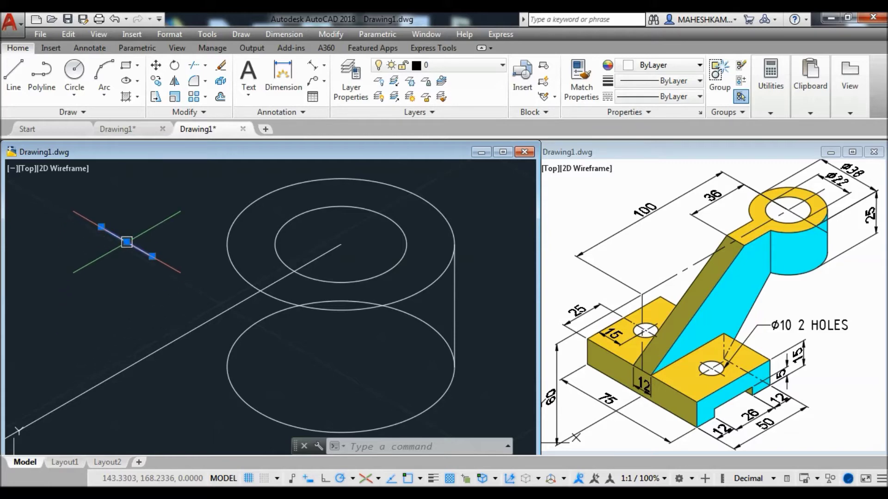
click(127, 242)
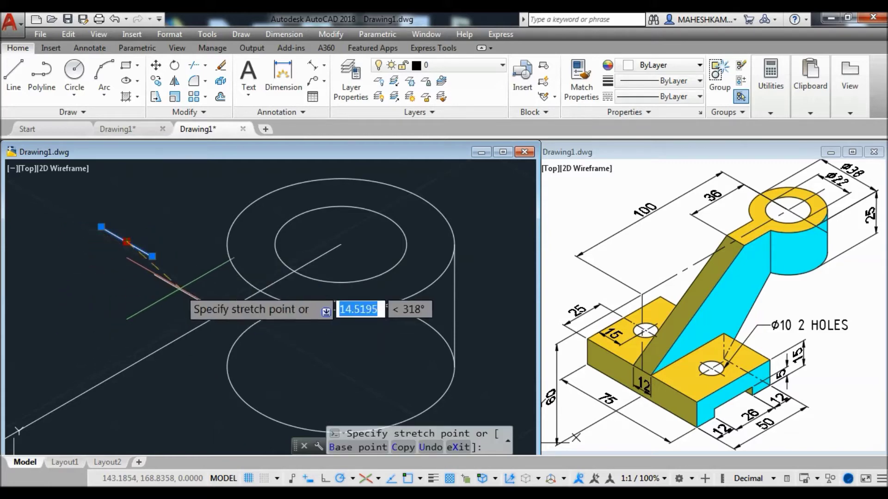
click(341, 243)
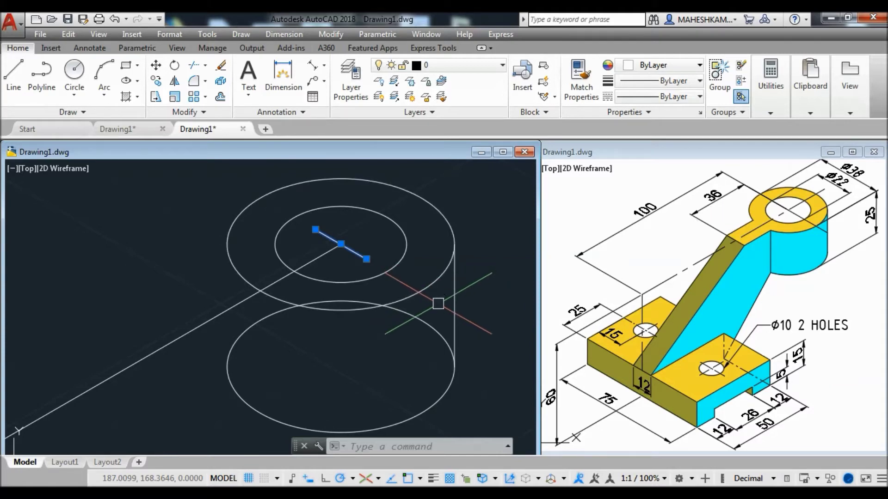
Move the 12-unit cross line 36 units along 210° toward the base with MOVE
text(m)
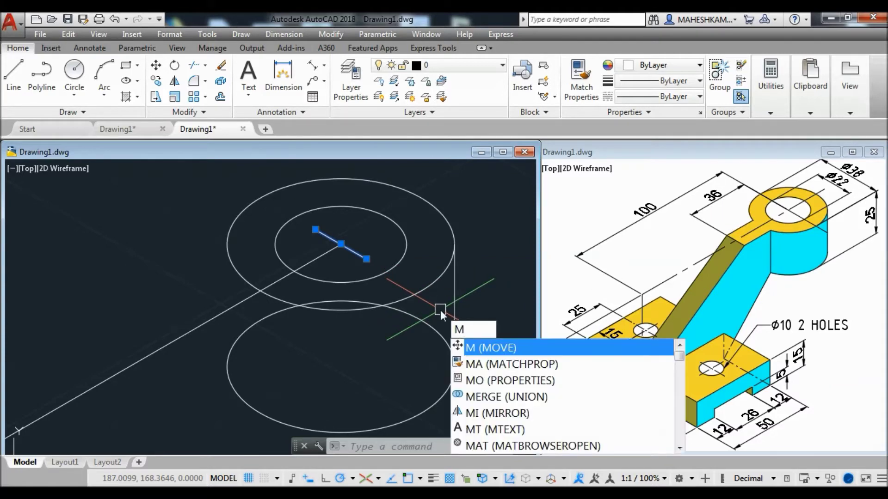
key(Return)
click(340, 245)
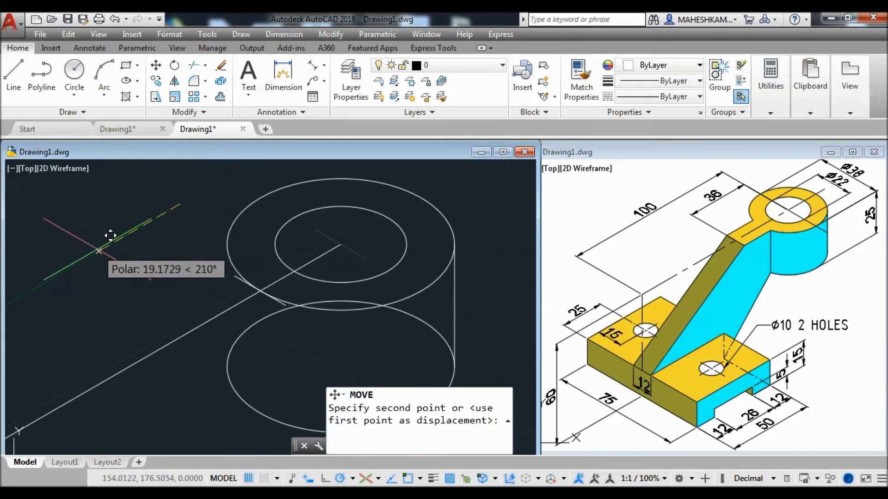
text(36)
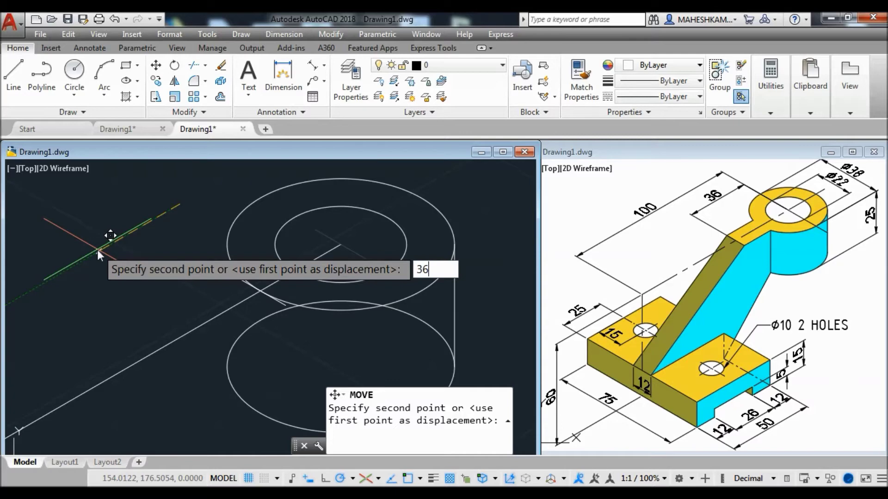
key(Return)
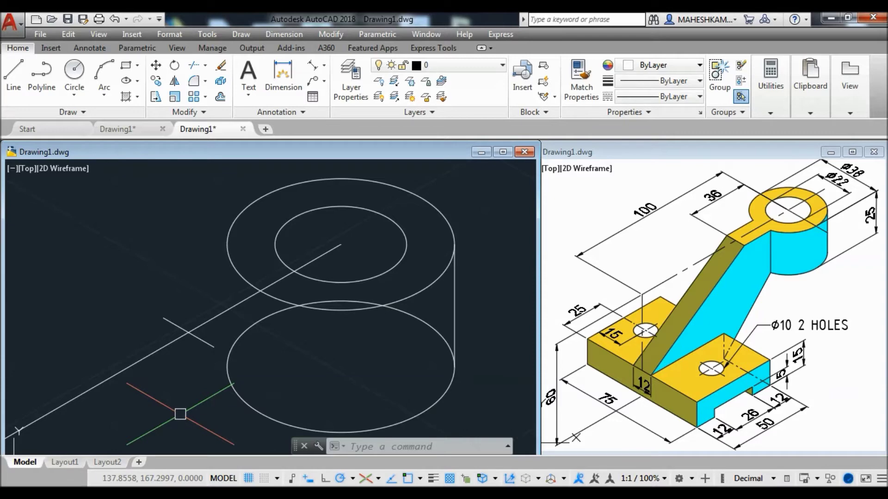
Draw two parallel arm edges from each end of the cross line up to the boss ellipse
text(l)
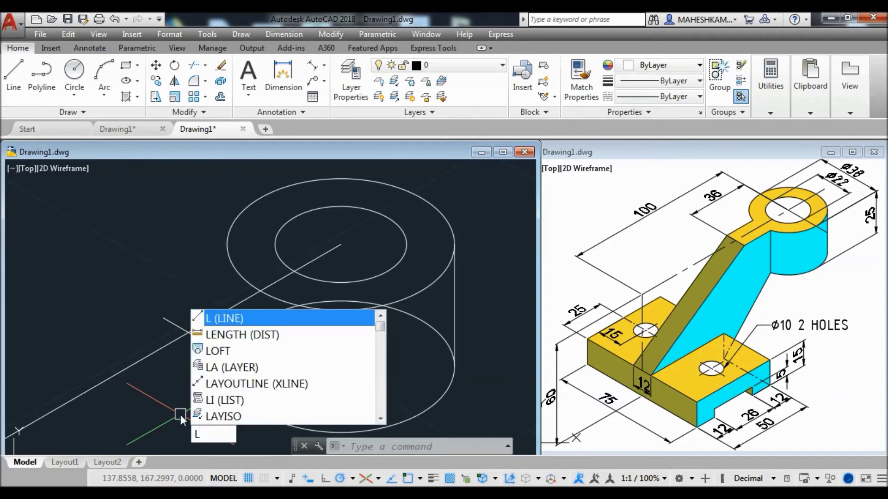
key(Return)
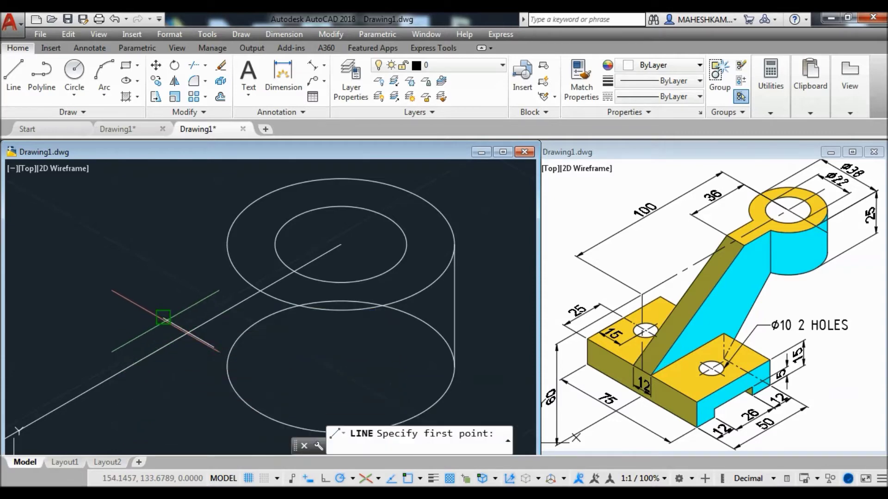
click(163, 317)
click(263, 260)
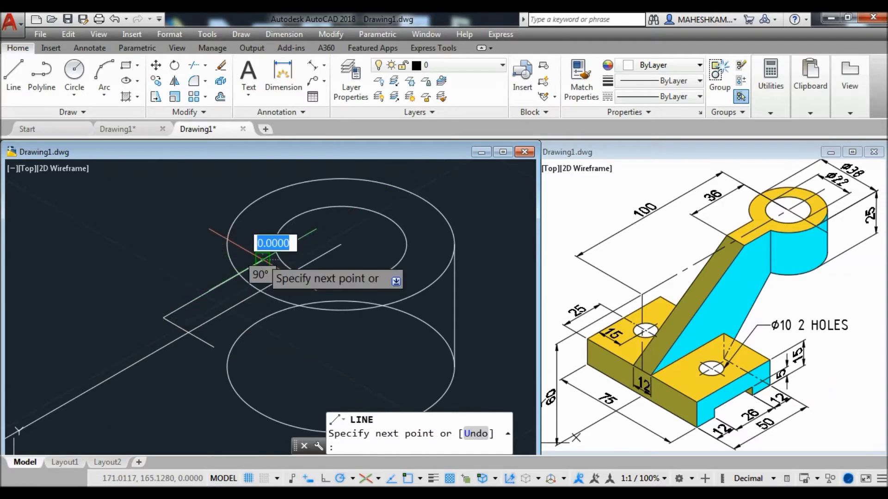
key(Return)
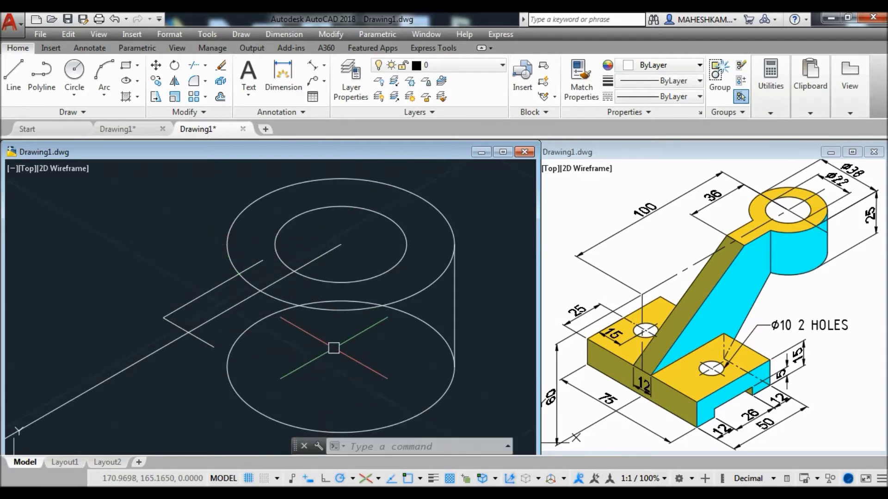
right_click(334, 348)
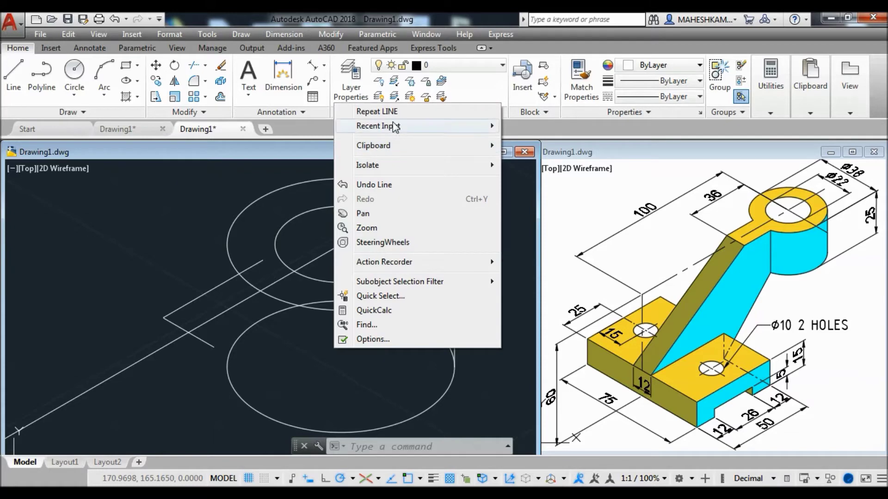
click(393, 114)
click(213, 345)
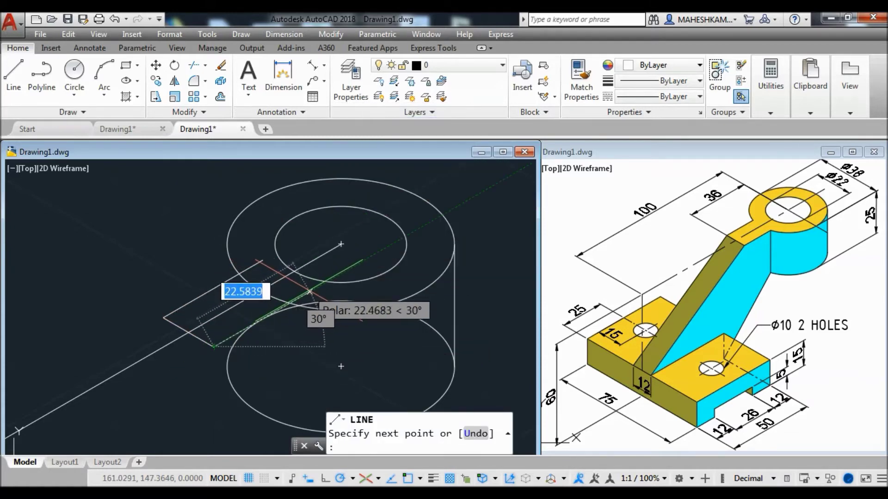
click(310, 291)
key(Return)
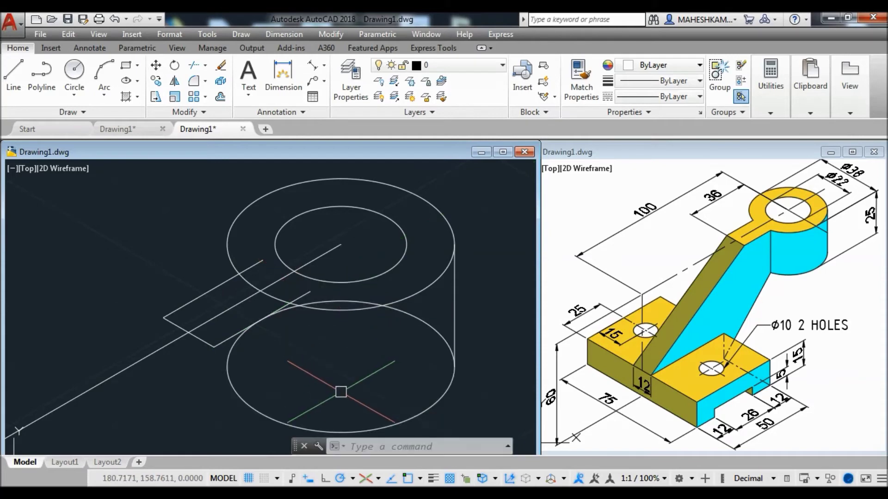
middle_drag(341, 392, 367, 356)
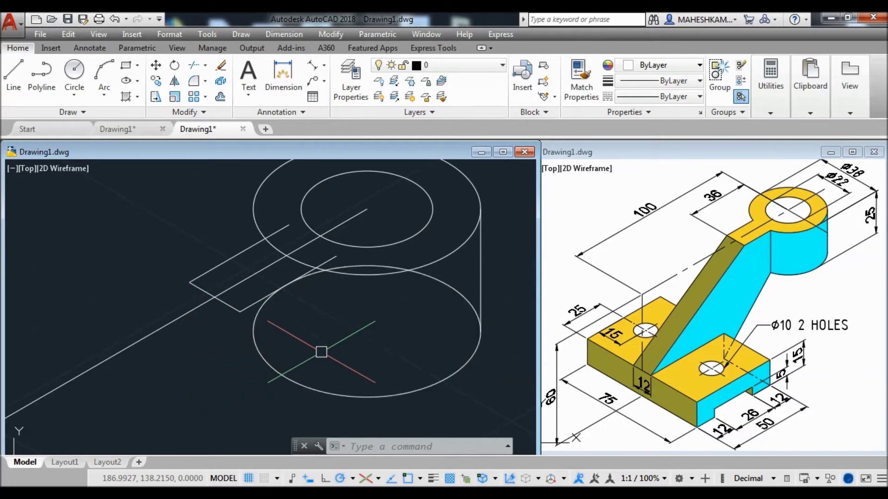
Draw a 25-unit vertical line down from the boss outline where the arm edge meets it
text(l)
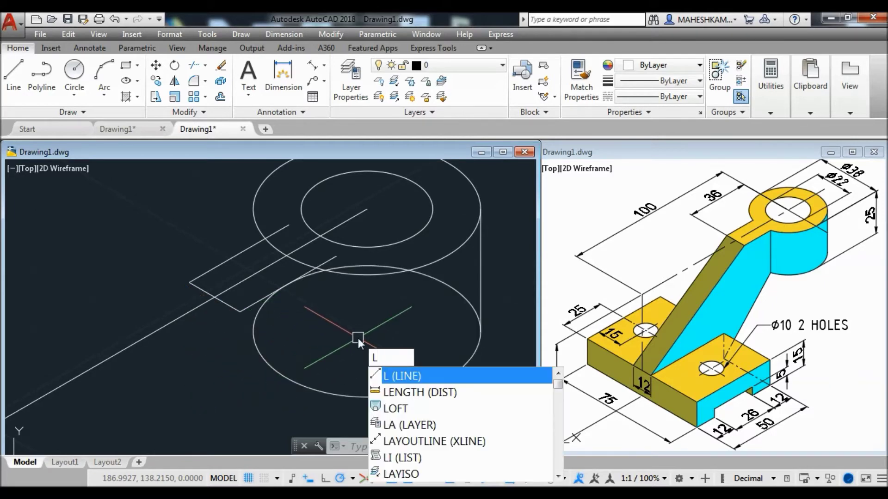
key(Return)
click(240, 311)
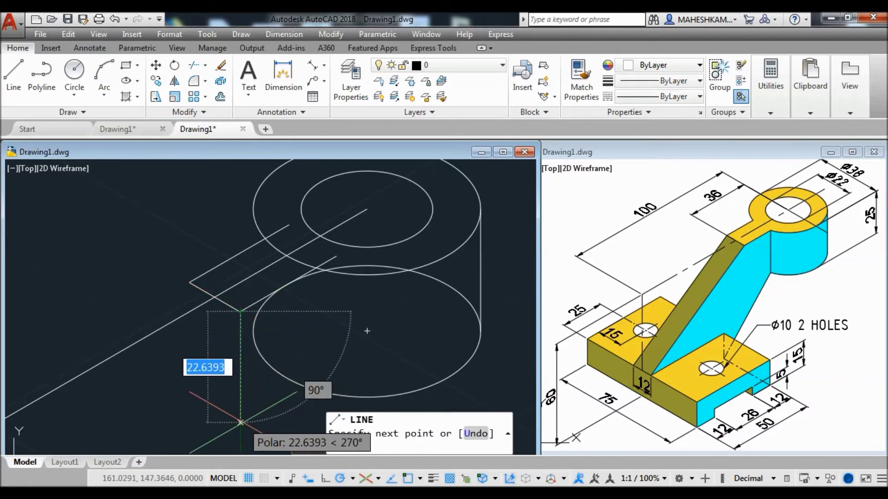
key(Escape)
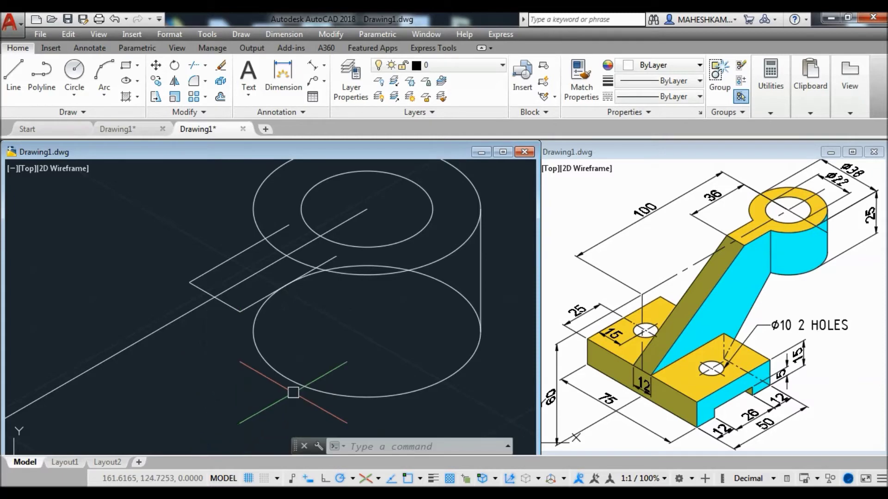
text(L)
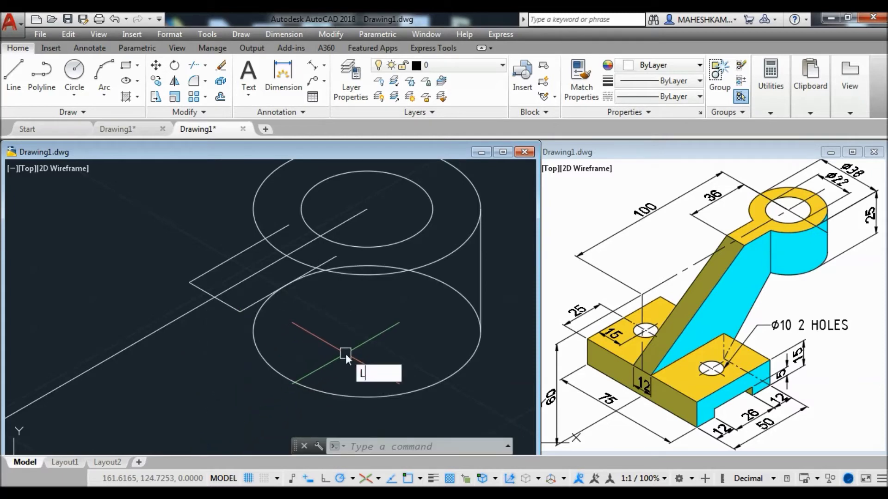
key(Return)
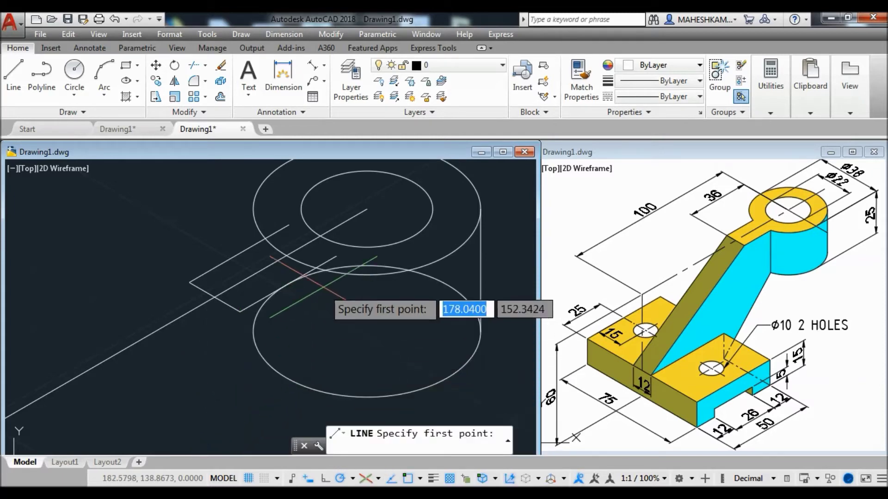
click(317, 268)
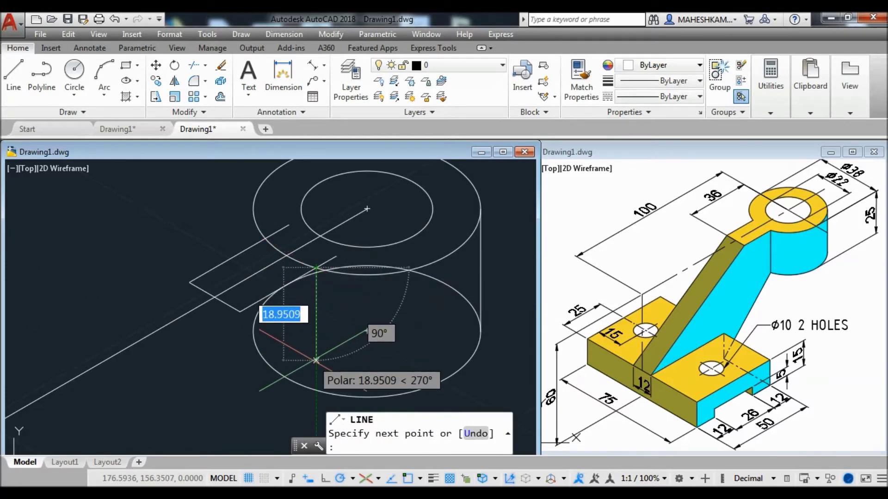
text(25)
key(Return)
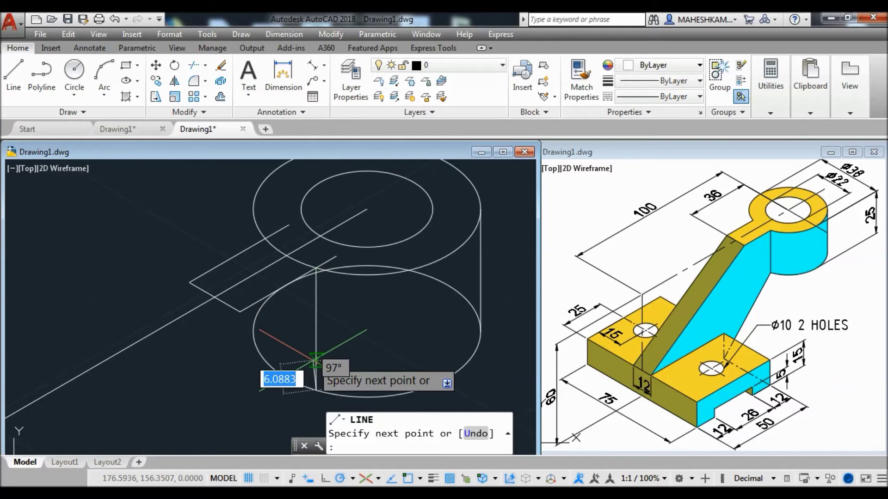
key(Return)
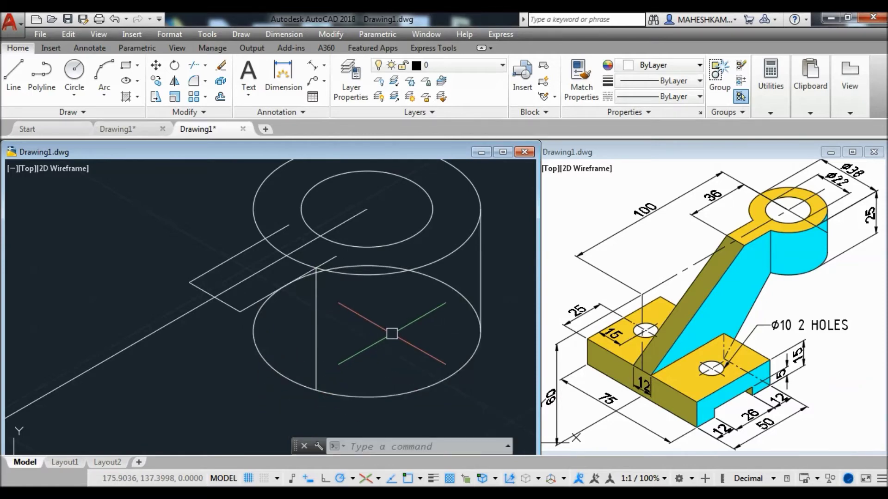
text(TR)
key(Return)
key(Return)
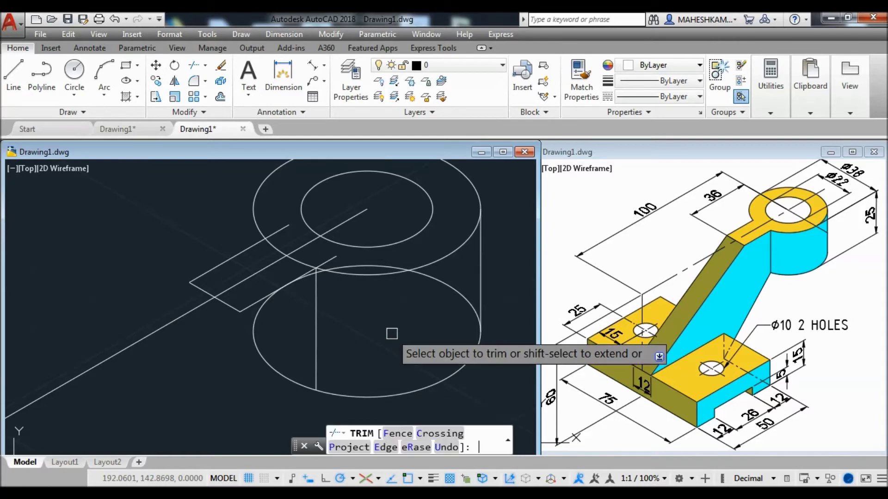
Trim the lower ellipse's hidden arcs and the boss outline between the arm edges
click(277, 370)
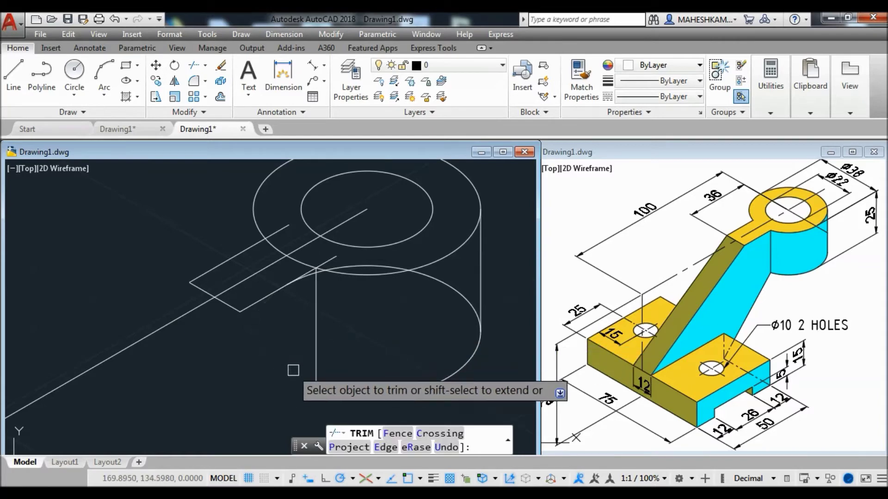
click(459, 298)
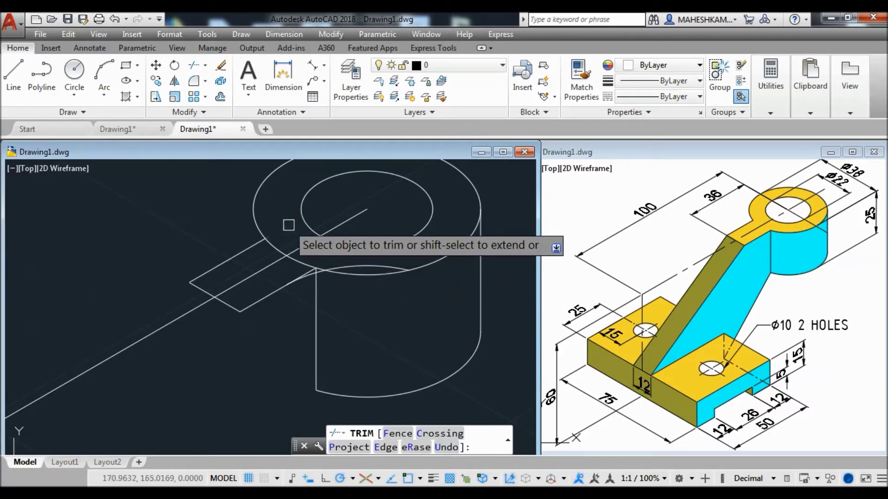
click(272, 245)
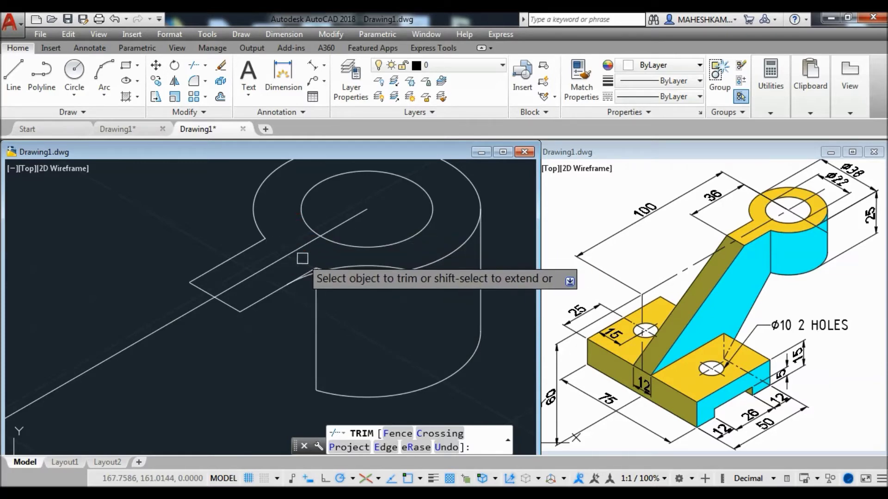
key(Return)
Erase the leftover hidden arc of the lower isocircle
click(376, 268)
text(e)
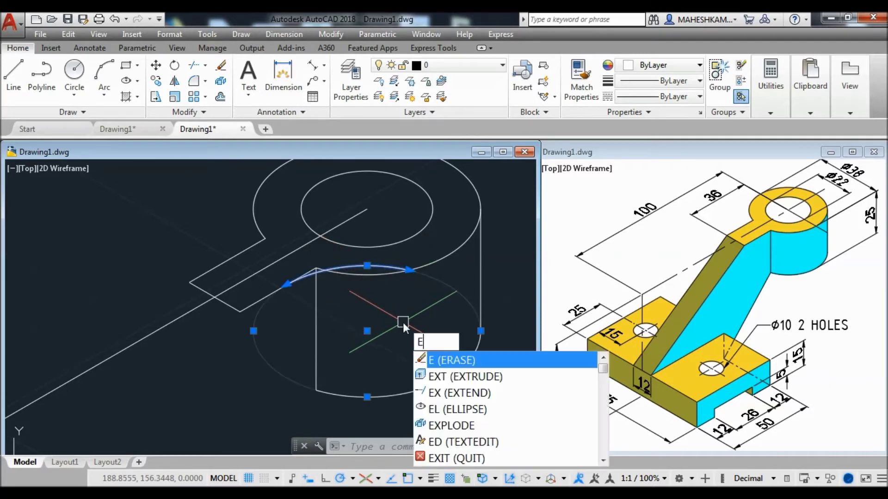
key(Return)
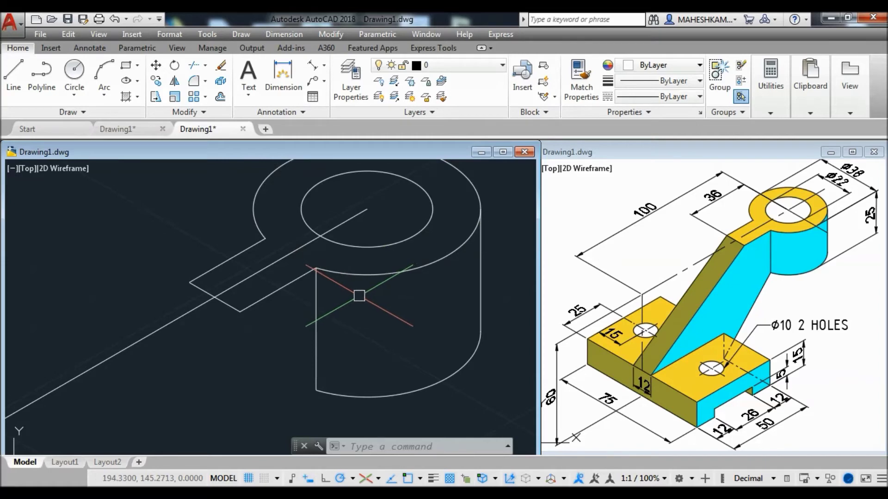
scroll(341, 284, down, 2)
Select the arm's short end edge and use its endpoint as the copy base point
scroll(341, 284, down, 2)
scroll(341, 284, down, 1)
mouse_move(341, 284)
middle_down()
mouse_move(370, 252)
mouse_move(377, 259)
middle_up()
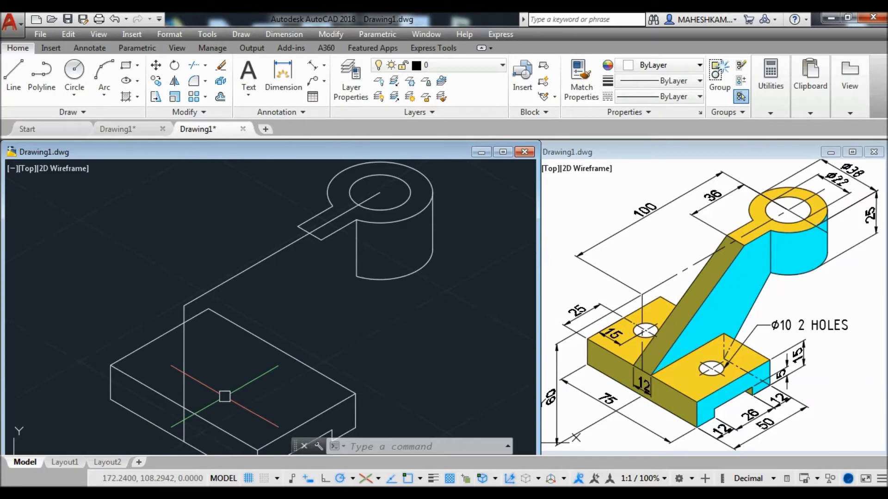
scroll(314, 236, up, 2)
scroll(313, 235, up, 1)
click(312, 236)
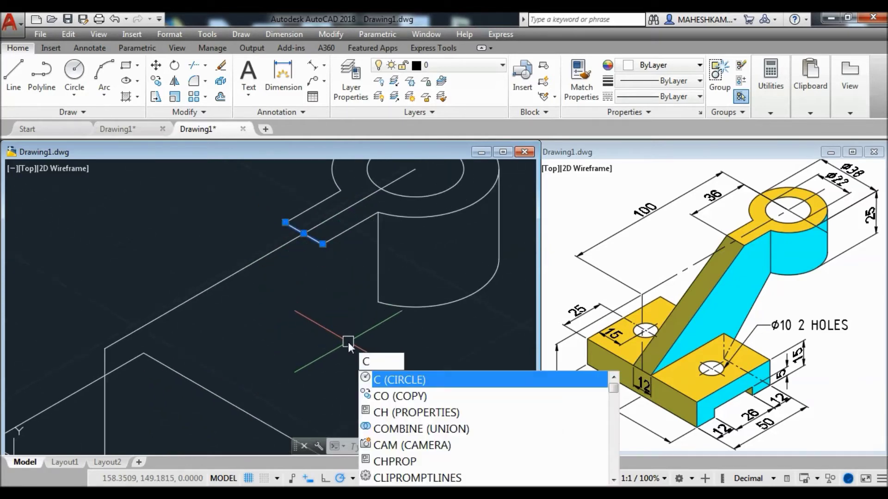
text(o)
key(Return)
scroll(304, 249, up, 1)
scroll(300, 240, up, 1)
click(298, 230)
Place the copied 12-unit edge down on the base block at the arm's lower end
scroll(287, 228, up, 1)
scroll(351, 174, up, 1)
mouse_move(351, 174)
middle_down()
mouse_move(288, 315)
mouse_move(263, 250)
middle_up()
scroll(155, 313, up, 1)
click(158, 315)
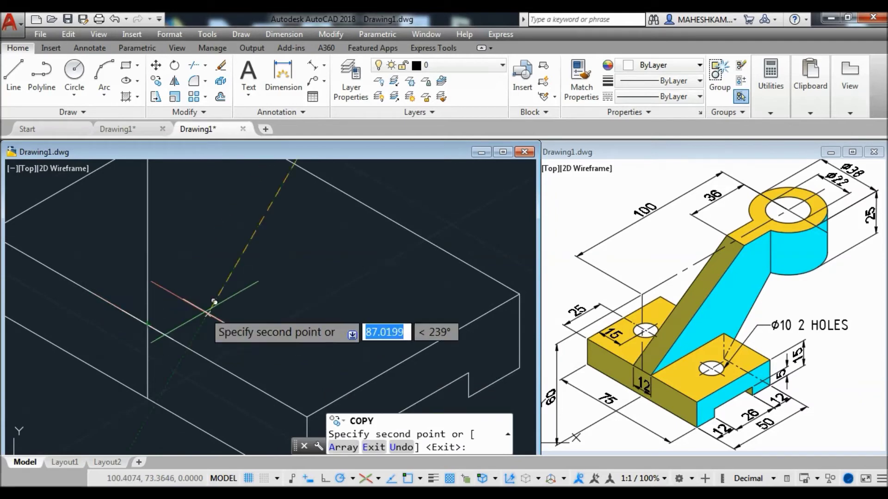
key(Return)
scroll(211, 384, down, 1)
middle_drag(211, 385, 241, 393)
scroll(241, 393, down, 1)
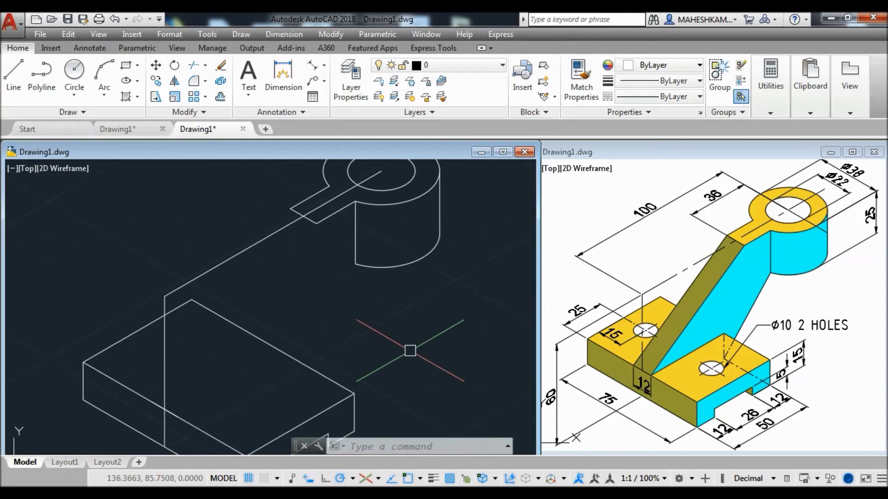
Draw the two parallel slanted arm edges from the base block up to the neck below the boss
text(L)
key(Return)
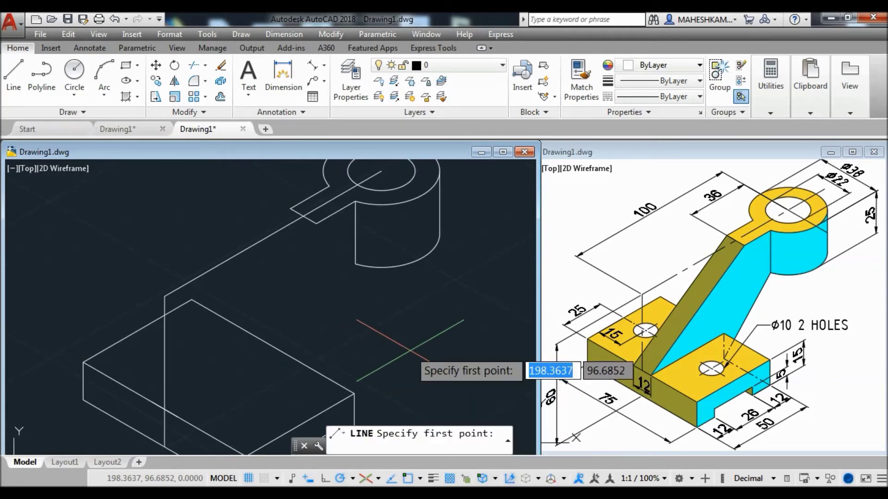
click(317, 224)
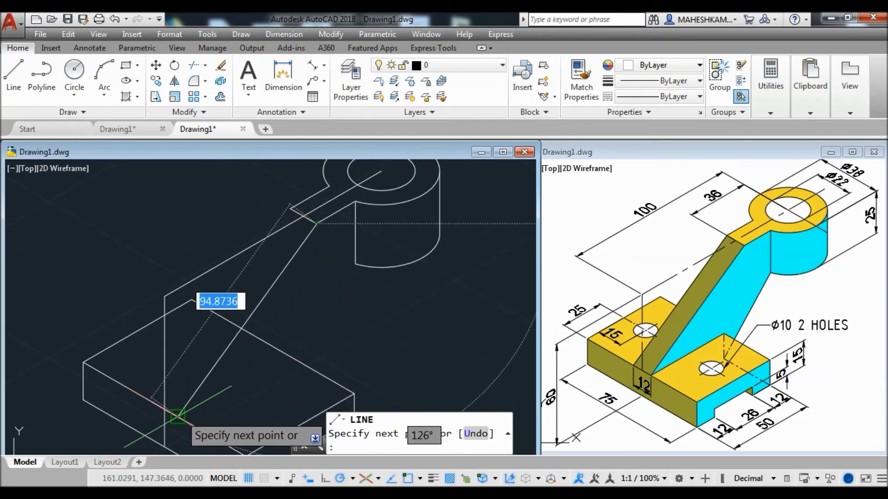
click(177, 416)
key(Escape)
right_click(231, 405)
click(287, 169)
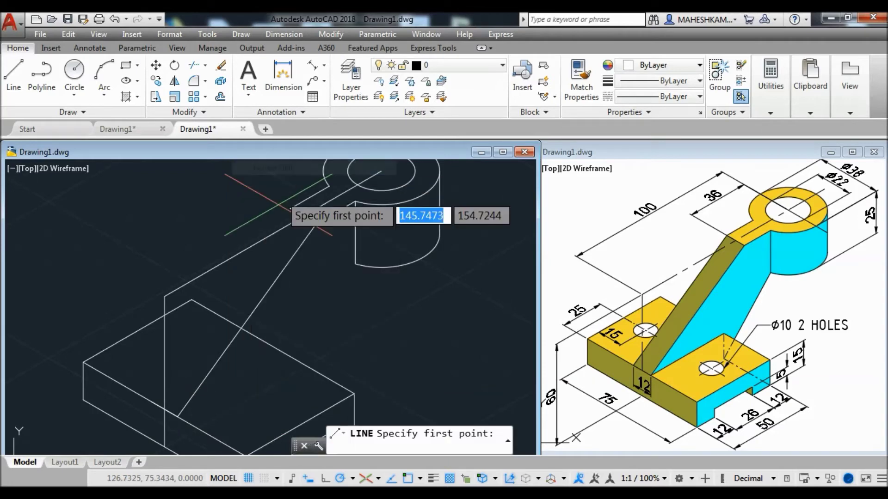
click(153, 395)
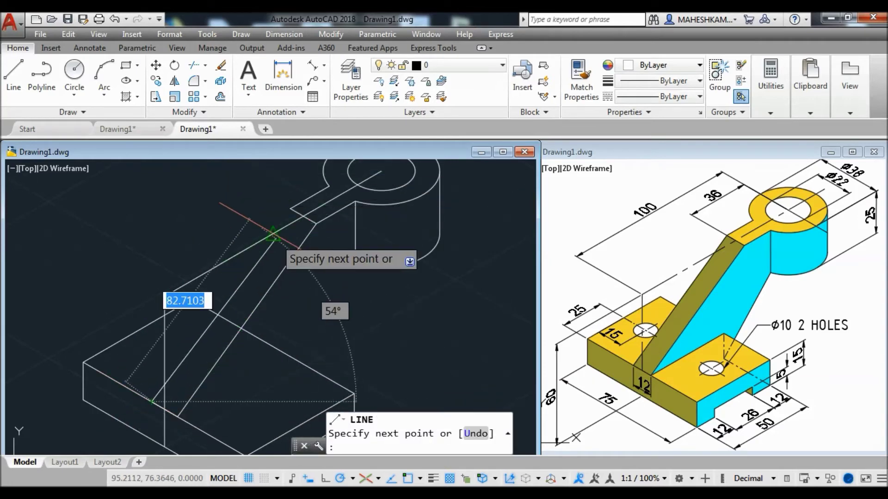
click(290, 210)
click(316, 224)
key(Return)
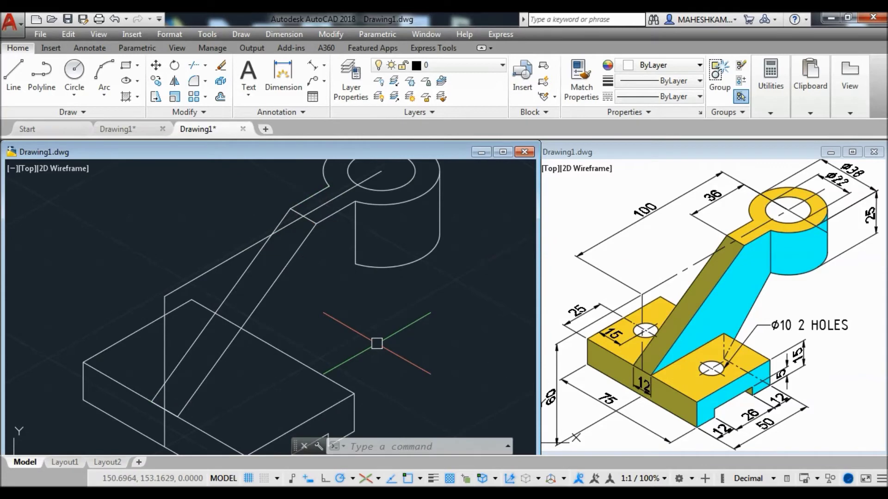
scroll(379, 344, down, 1)
middle_drag(387, 360, 347, 342)
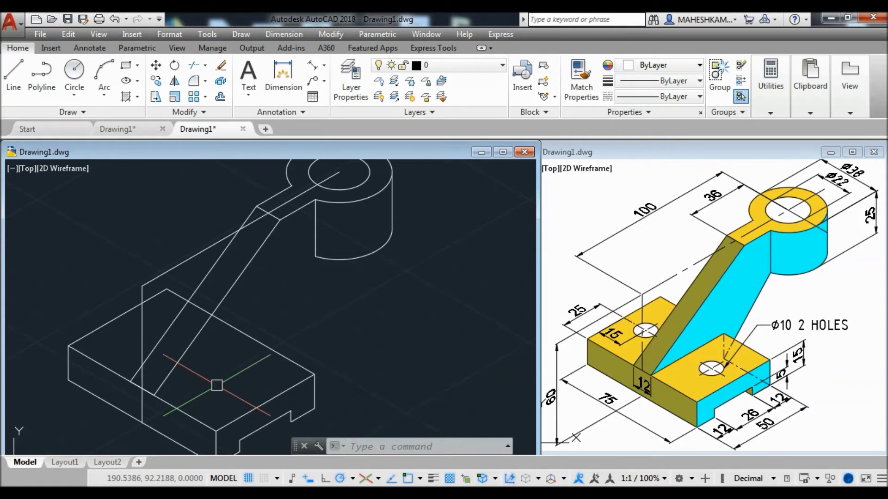
text(L)
Outline the base step: a 30° segment, 15 units down, then 31.5 units at 30°
key(Return)
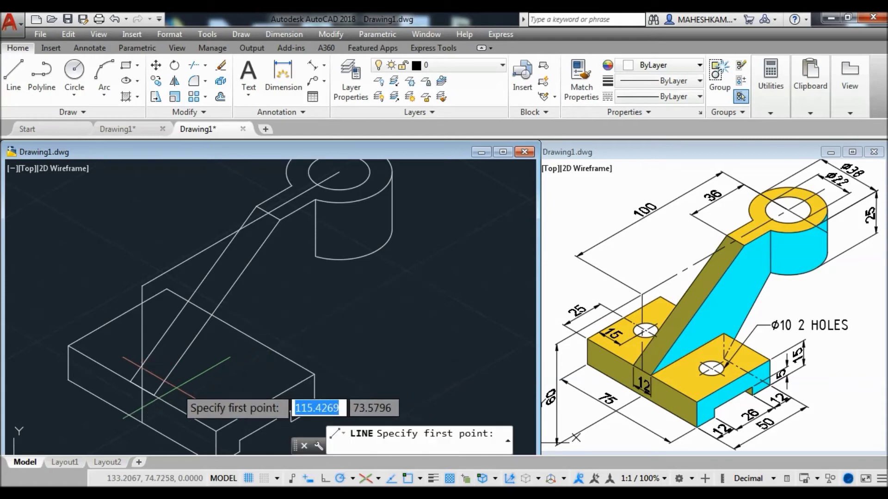
click(155, 394)
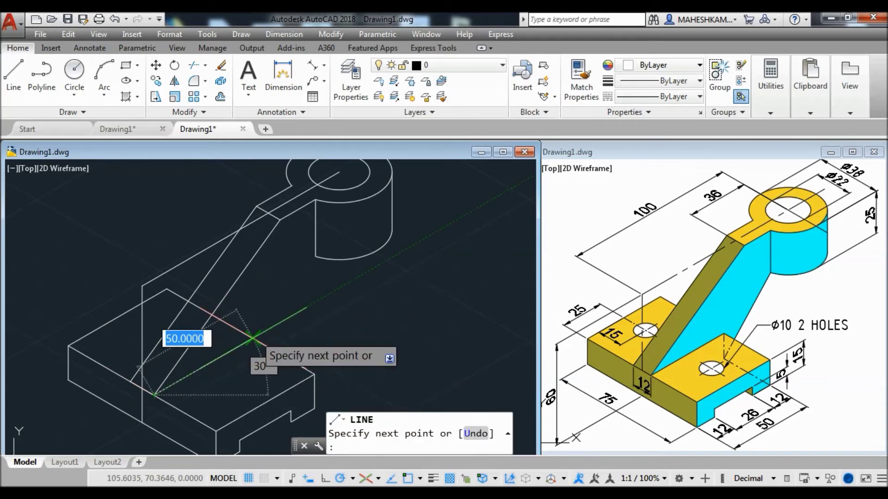
click(252, 338)
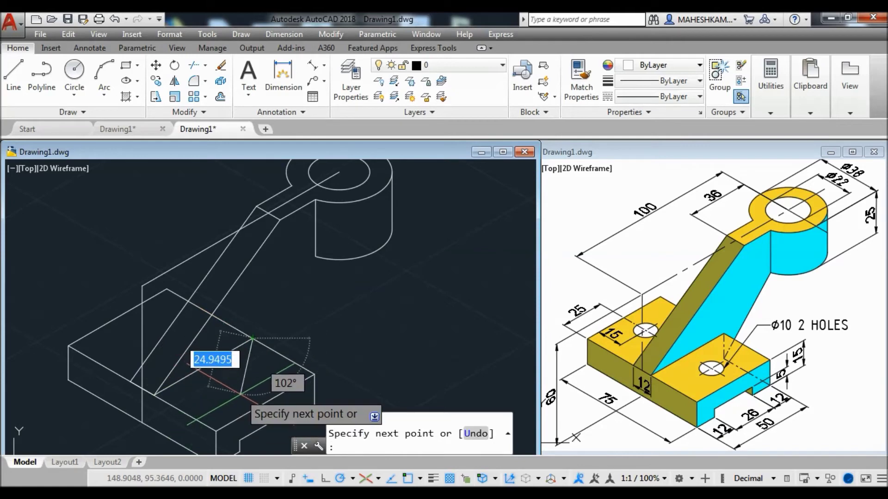
scroll(252, 420, up, 1)
scroll(252, 420, up, 1)
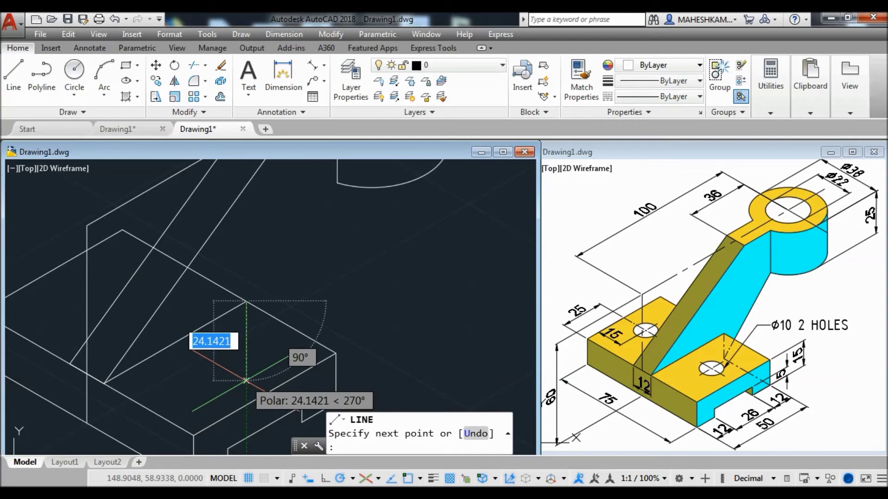
text(15)
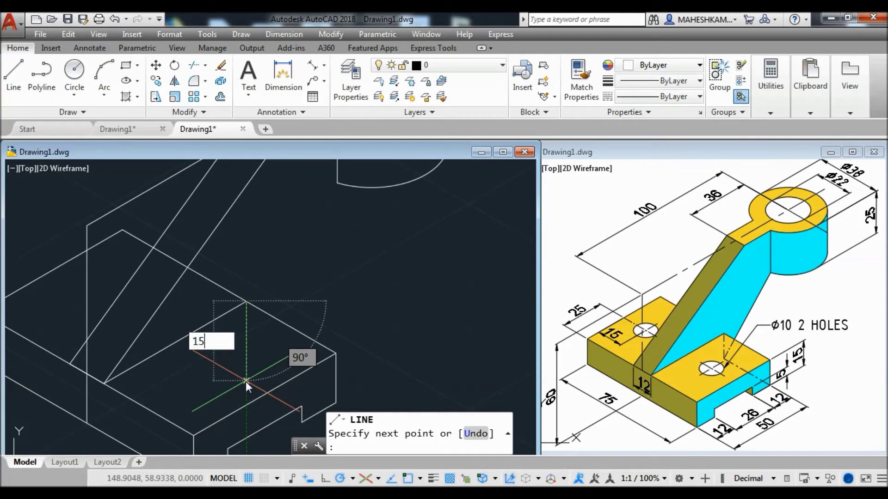
key(Return)
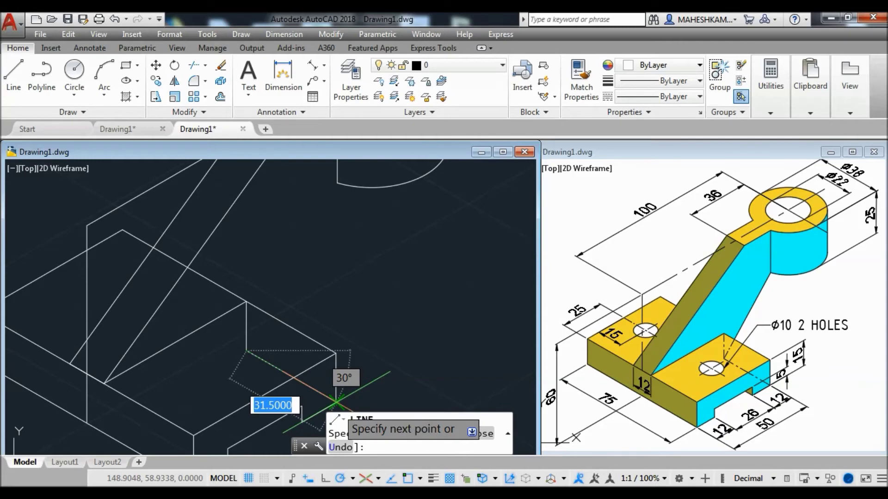
key(Return)
key(Return)
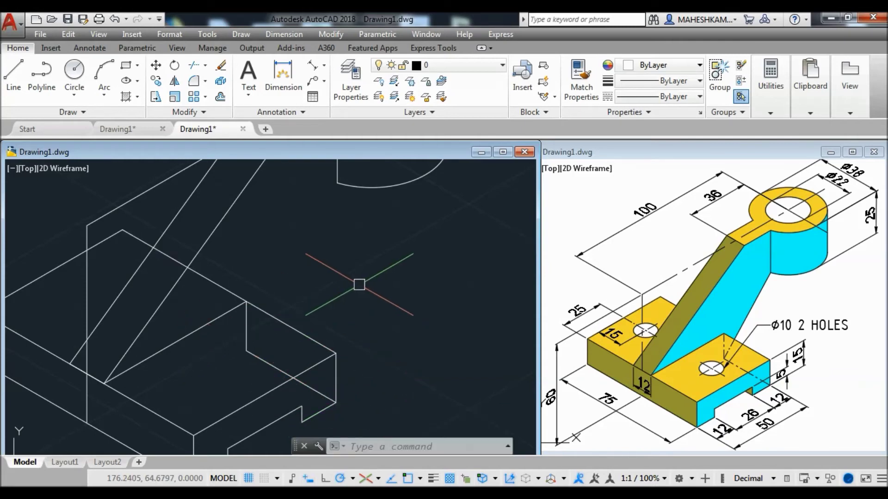
Draw the arm's far edge from the boss's lower-left endpoint down to the base
right_click(360, 285)
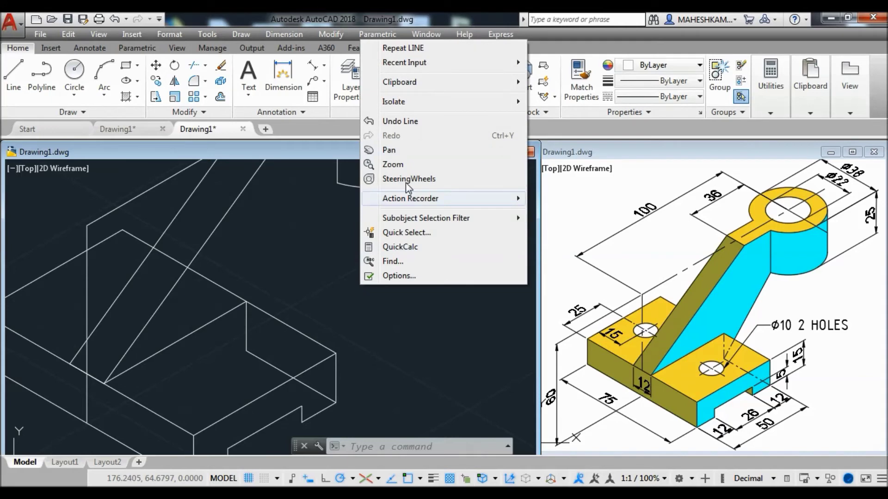
click(403, 48)
middle_drag(367, 268, 356, 277)
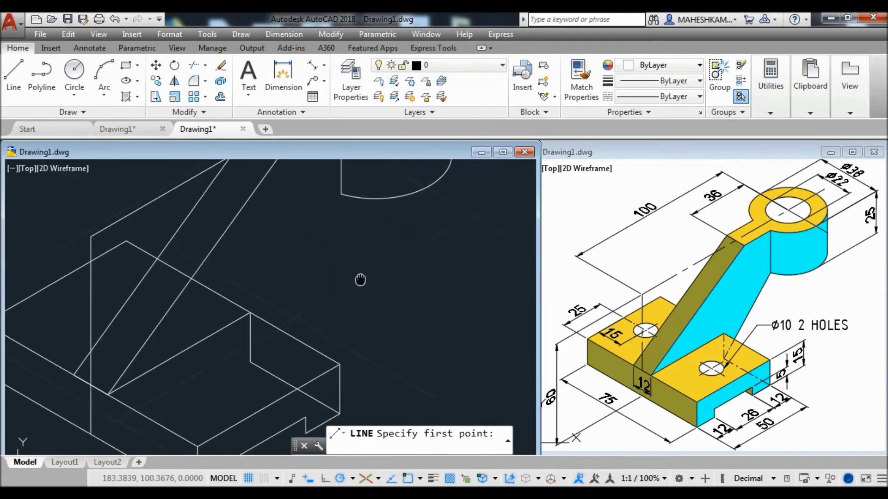
scroll(359, 319, down, 2)
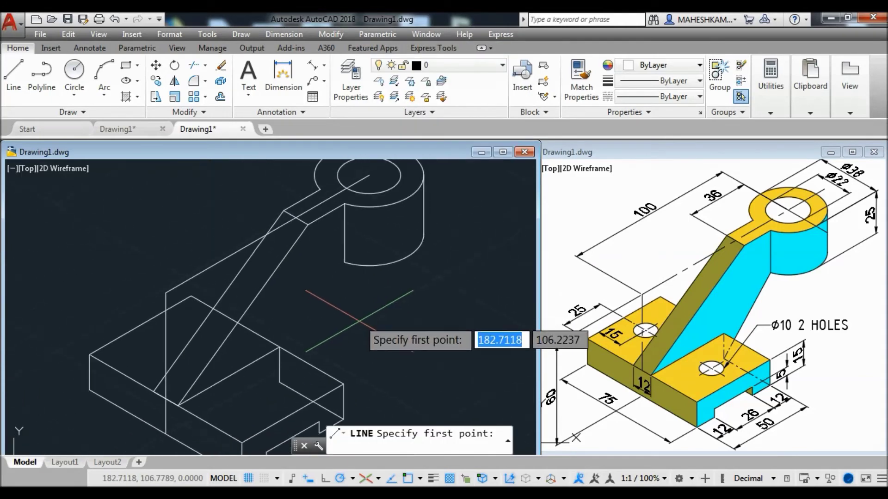
click(345, 263)
click(279, 382)
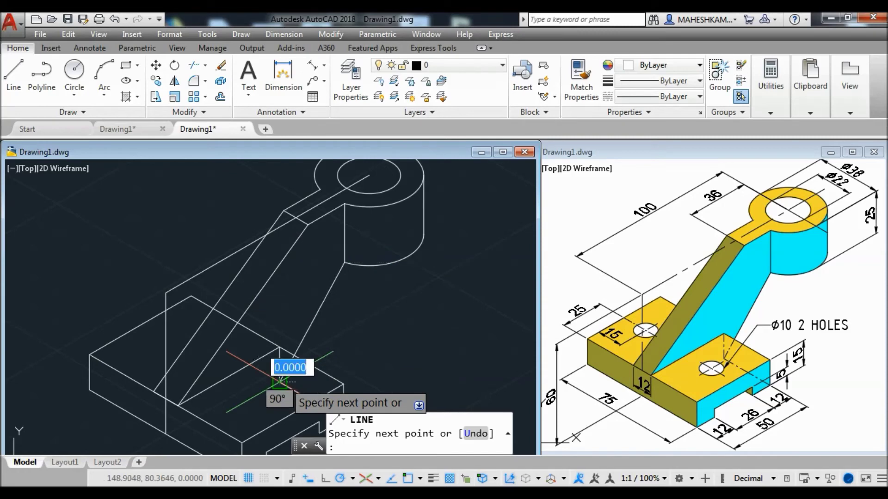
key(Escape)
scroll(352, 382, down, 1)
scroll(402, 360, down, 1)
middle_drag(402, 361, 379, 385)
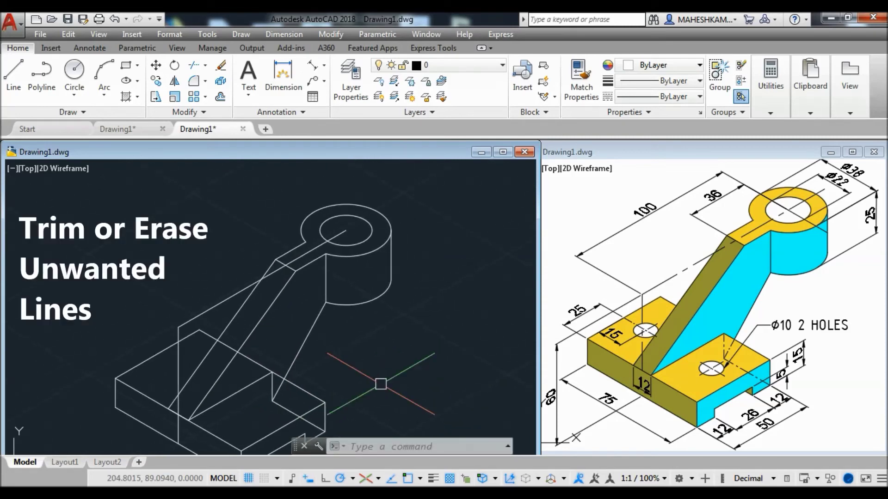
Erase the extra base edge lines plus the stray diagonal and vertical lines
scroll(307, 378, up, 1)
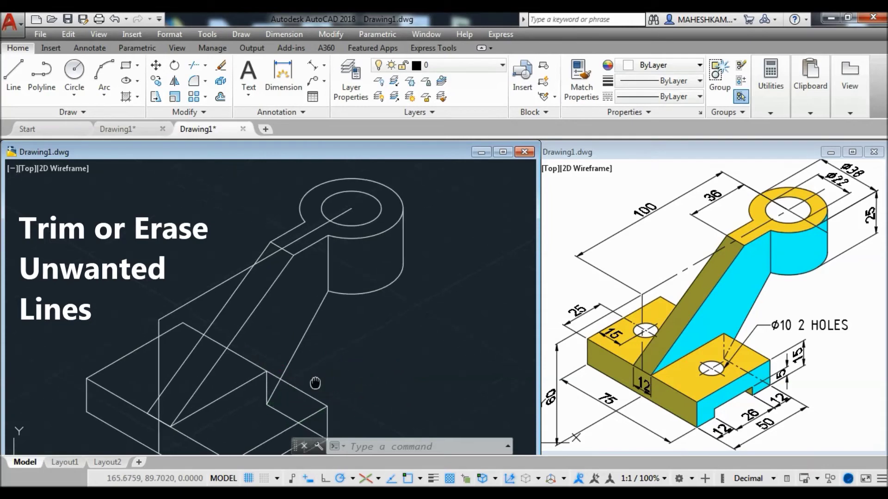
middle_drag(252, 393, 239, 337)
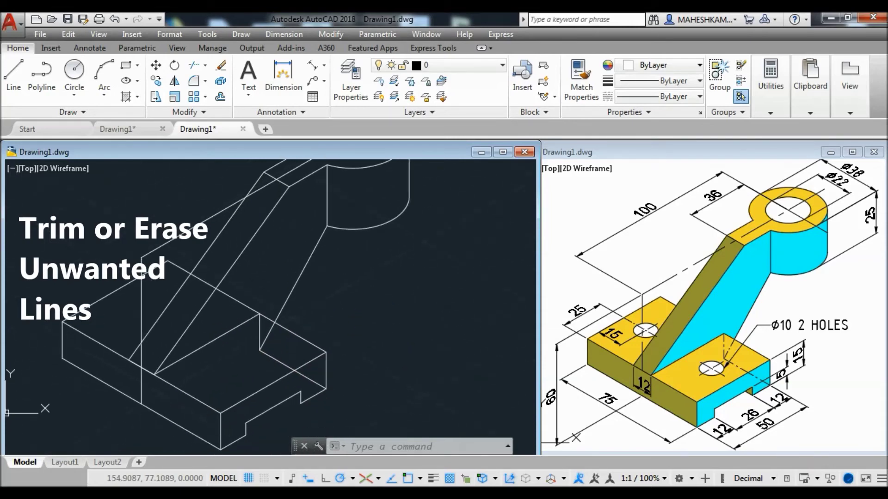
click(269, 356)
scroll(258, 342, up, 1)
click(259, 333)
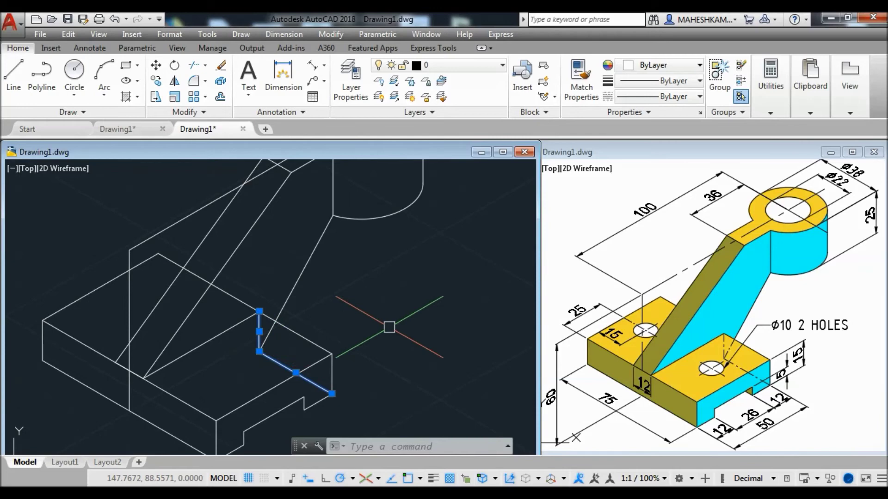
click(167, 230)
click(130, 292)
text(E)
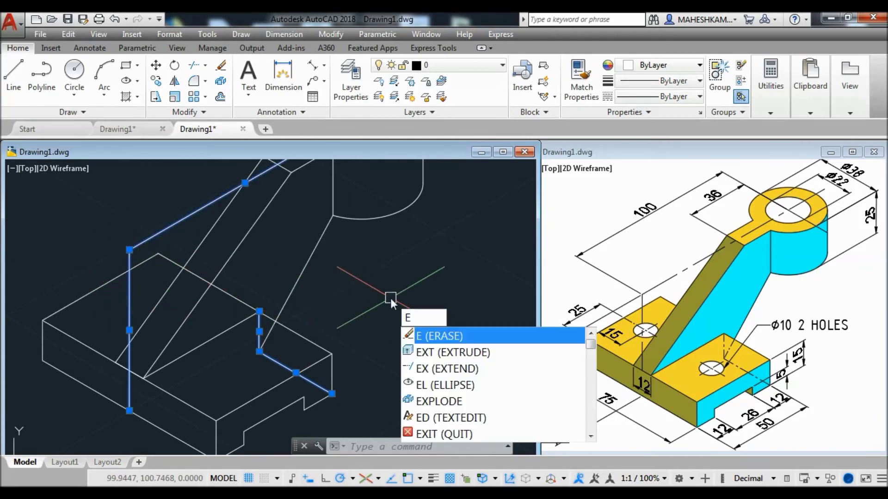
key(Return)
middle_drag(379, 307, 378, 350)
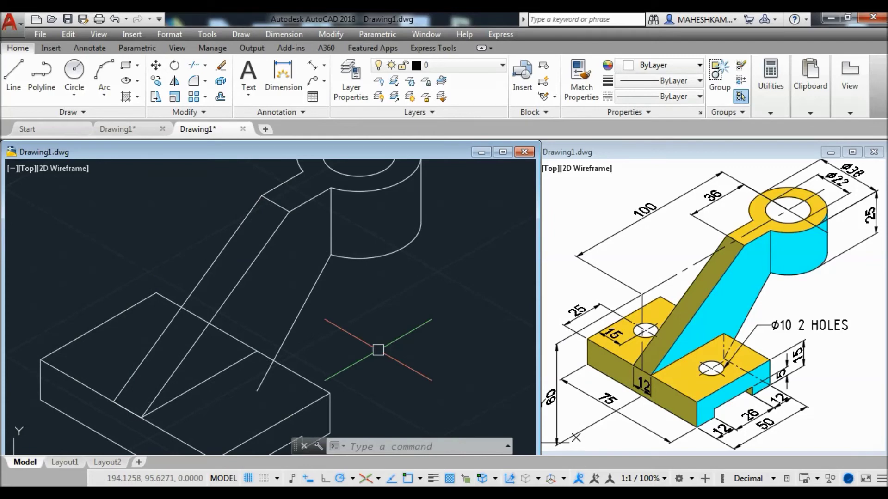
text(TR)
Trim hidden line segments where the slanted arm meets the base block
key(Return)
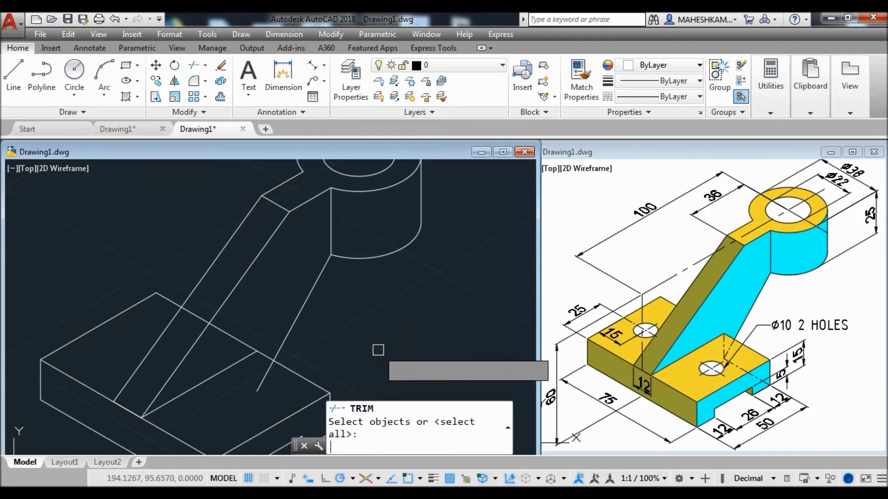
key(Return)
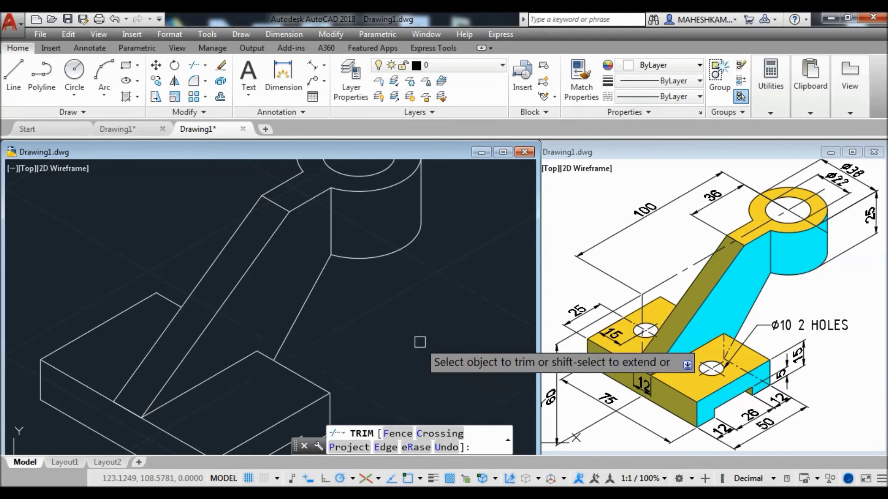
scroll(340, 339, down, 2)
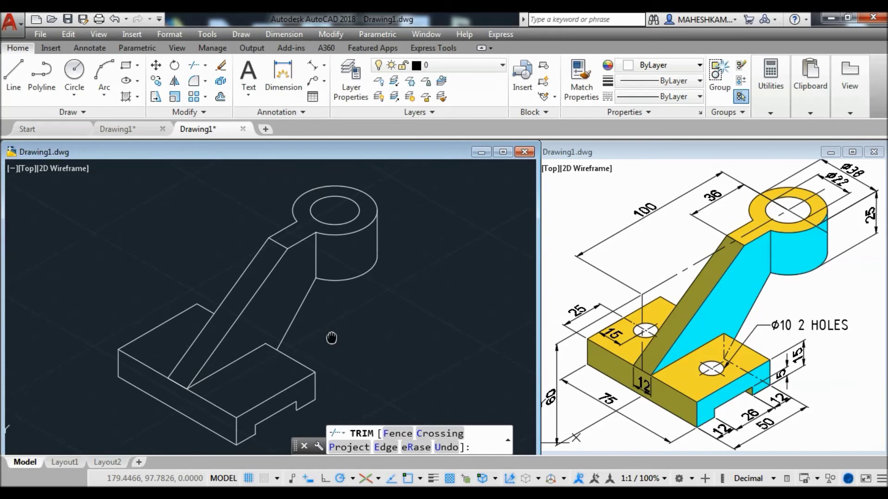
key(Escape)
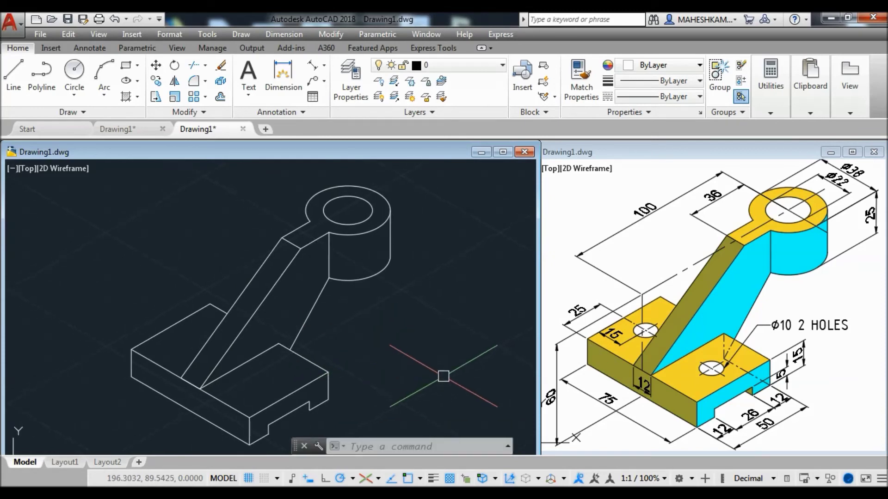
scroll(306, 420, up, 2)
scroll(306, 420, up, 1)
scroll(306, 418, up, 1)
scroll(295, 383, up, 1)
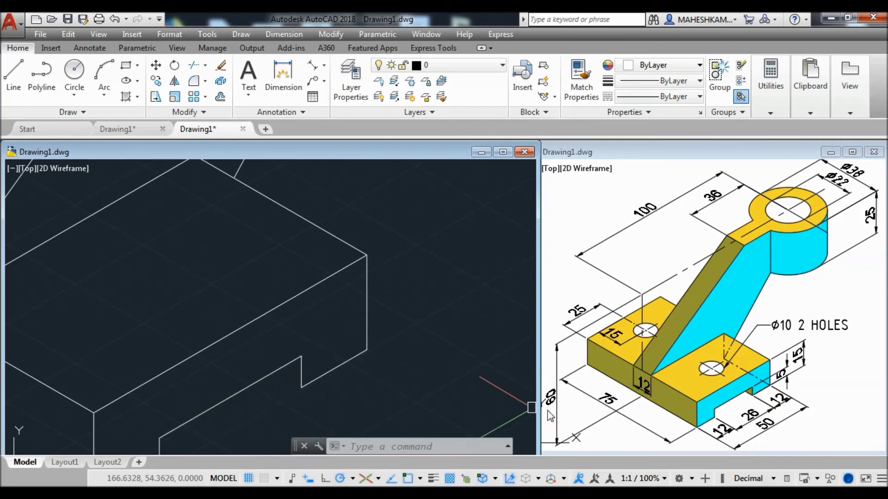
Draw the missing slot edge from the notch corner up-left along 150°
text(l)
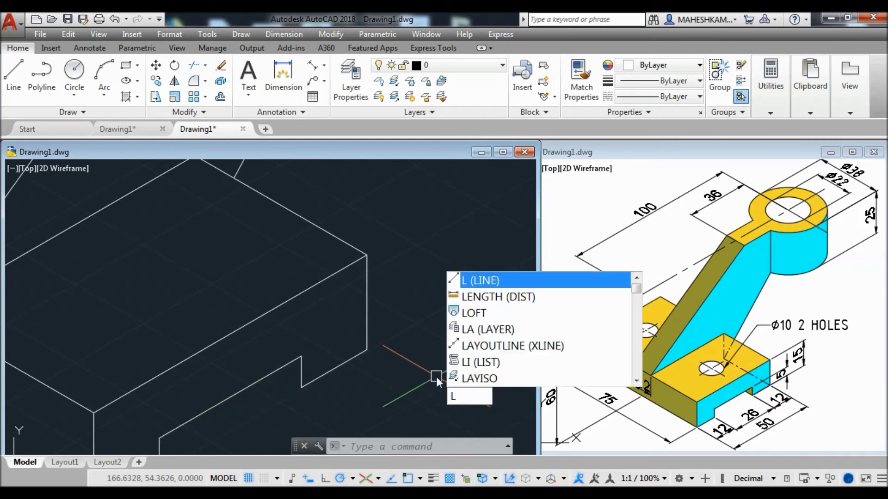
key(Return)
scroll(293, 399, up, 1)
scroll(293, 400, up, 1)
click(307, 383)
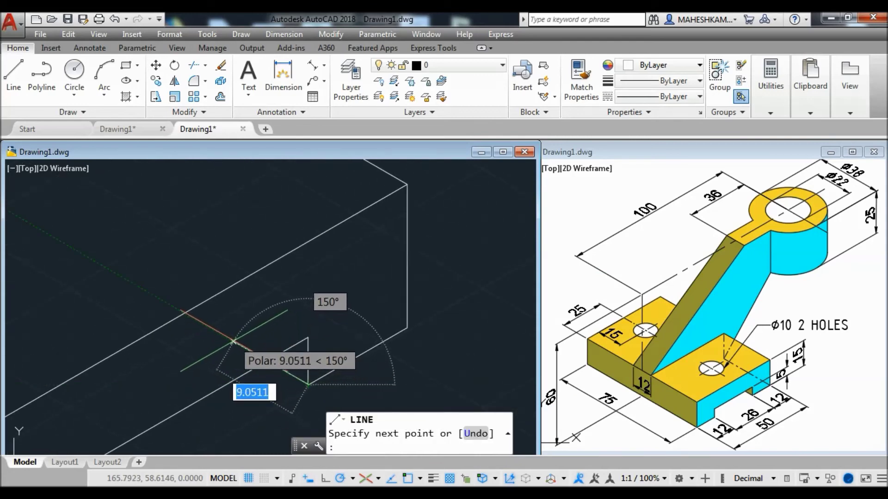
click(233, 343)
key(Escape)
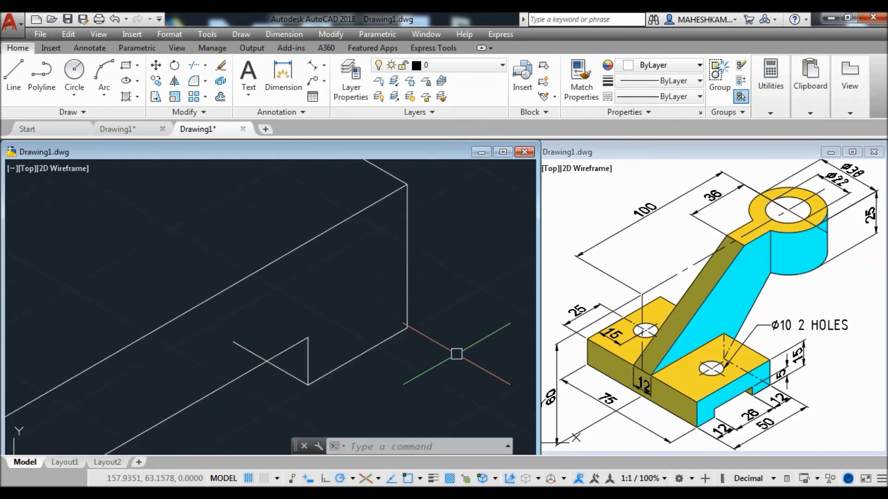
text(TR)
Trim the stray stub past the lower edge and zoom out to show the whole bracket
key(Return)
key(Return)
click(255, 352)
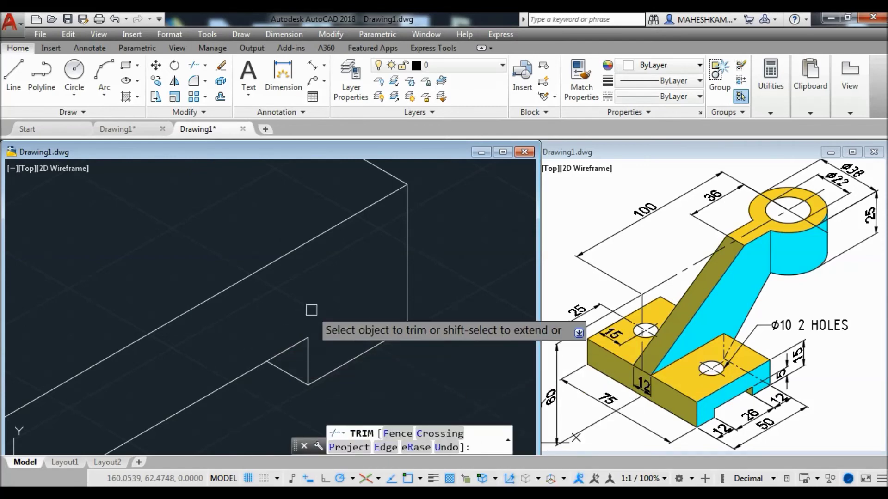
key(Escape)
scroll(342, 332, down, 1)
scroll(349, 346, down, 2)
scroll(358, 369, down, 2)
scroll(361, 381, down, 2)
scroll(361, 389, down, 2)
scroll(360, 391, down, 2)
scroll(340, 369, down, 2)
middle_drag(366, 353, 343, 370)
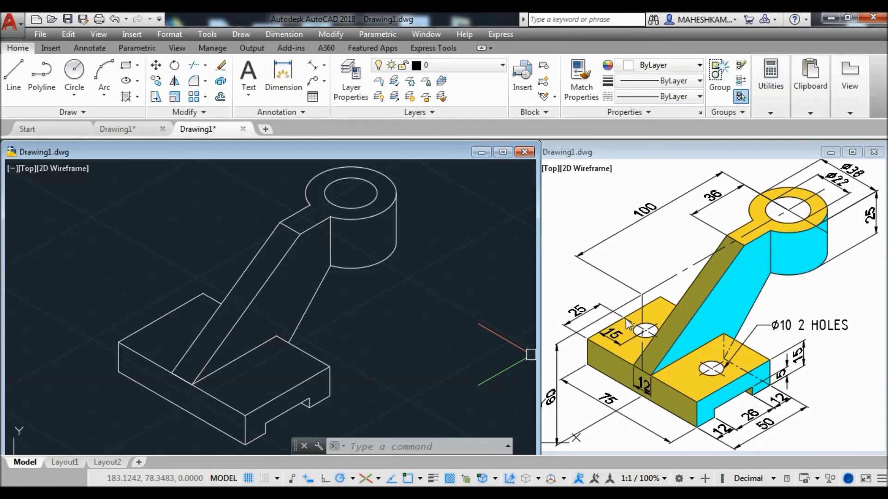
scroll(305, 377, up, 1)
Draw a 10-diameter isocircle centred on the base edge's midpoint
scroll(305, 377, up, 1)
text(E)
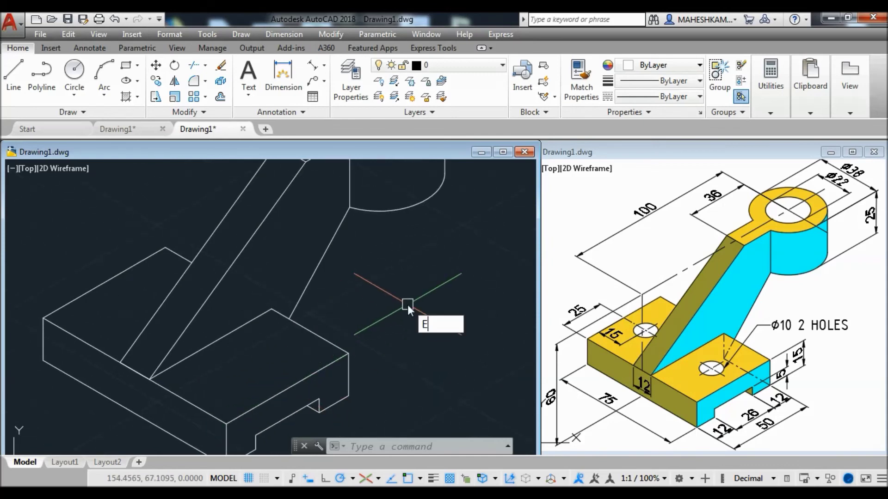
text(L)
key(Return)
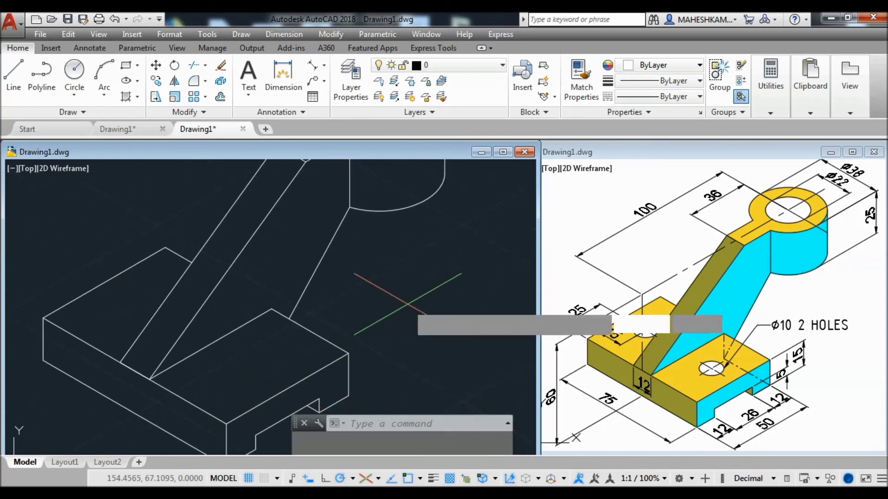
text(I)
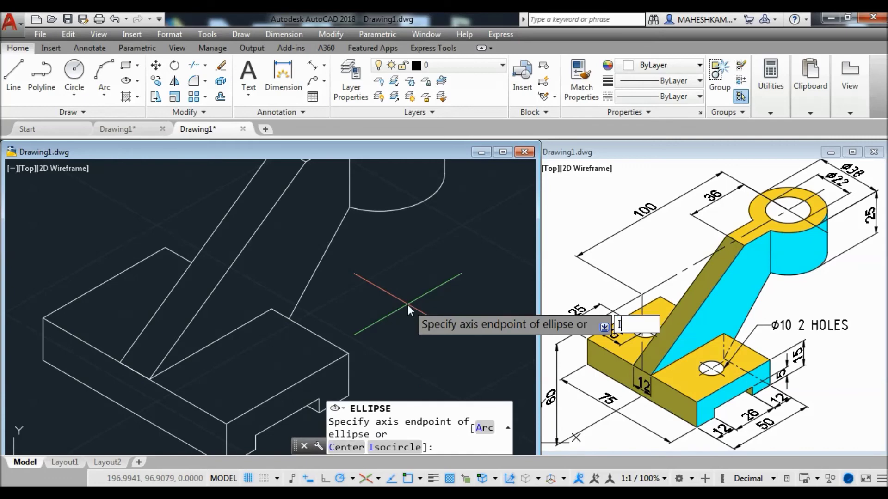
key(Return)
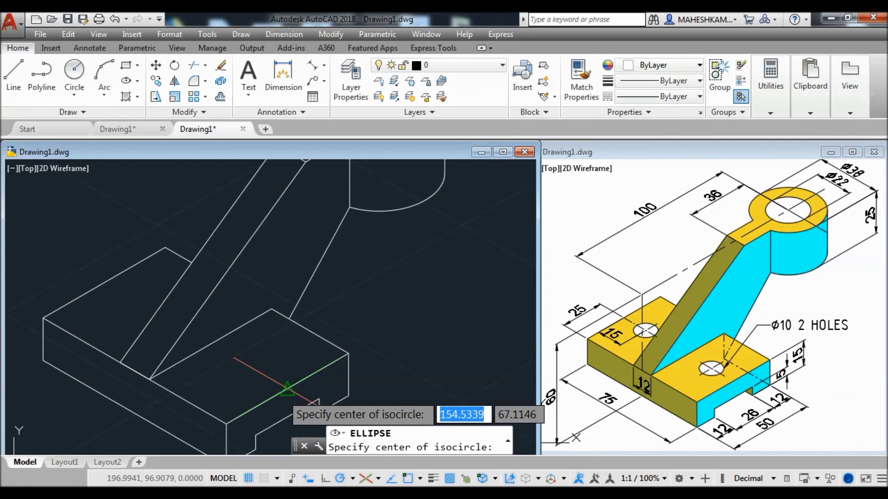
click(299, 382)
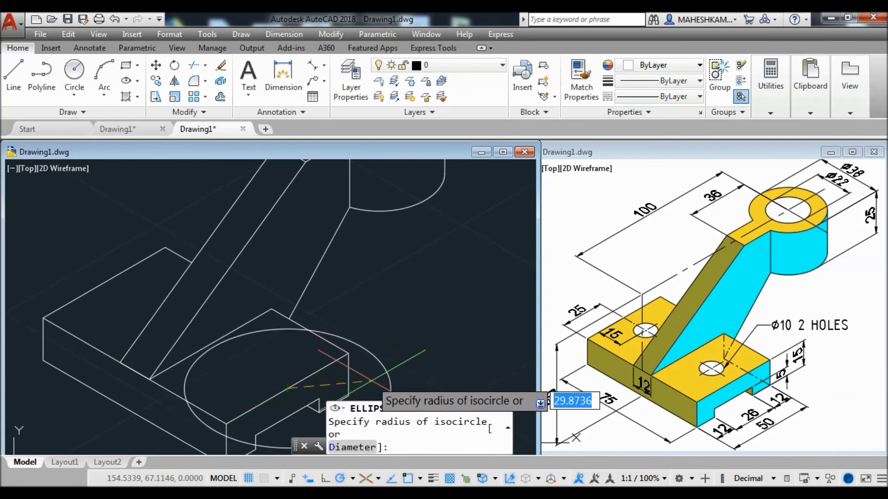
text(D)
key(Return)
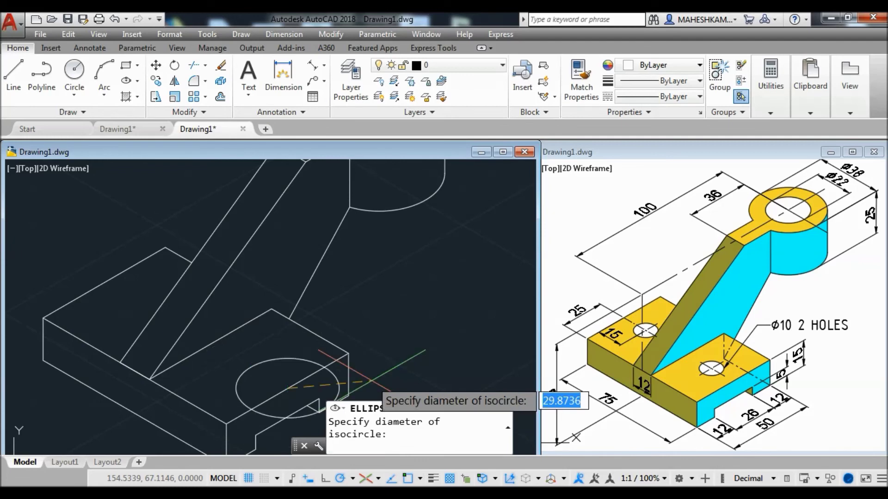
text(10)
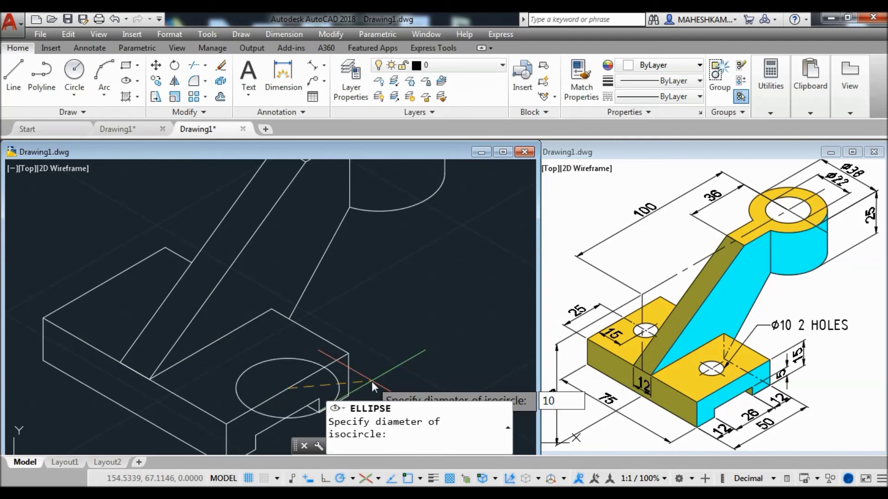
key(Return)
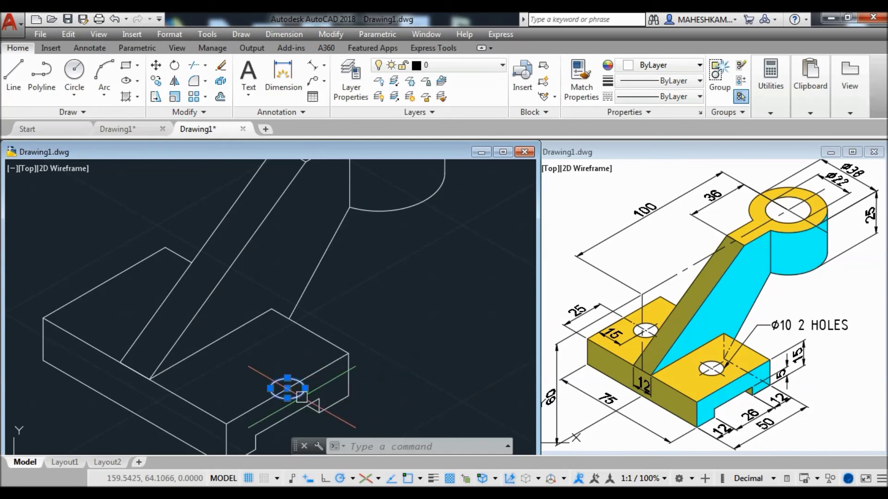
Move the hole isocircle 15 units along 150° onto the base's top face
text(M)
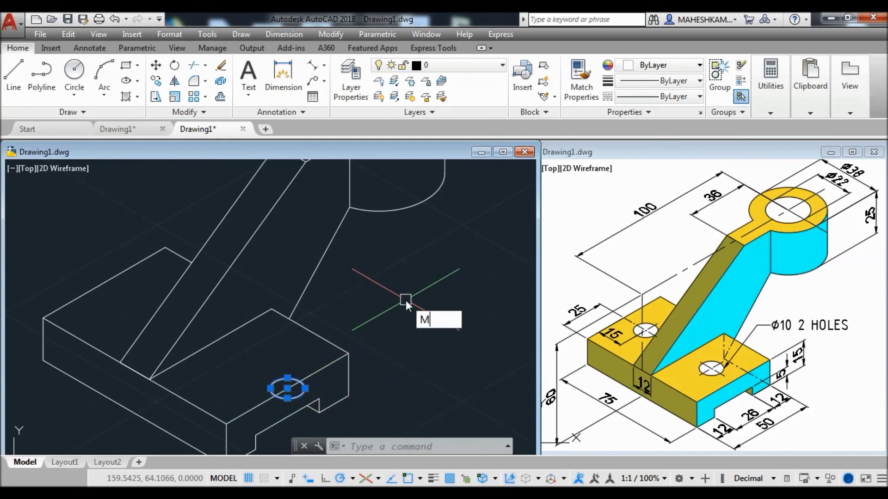
key(Return)
click(452, 300)
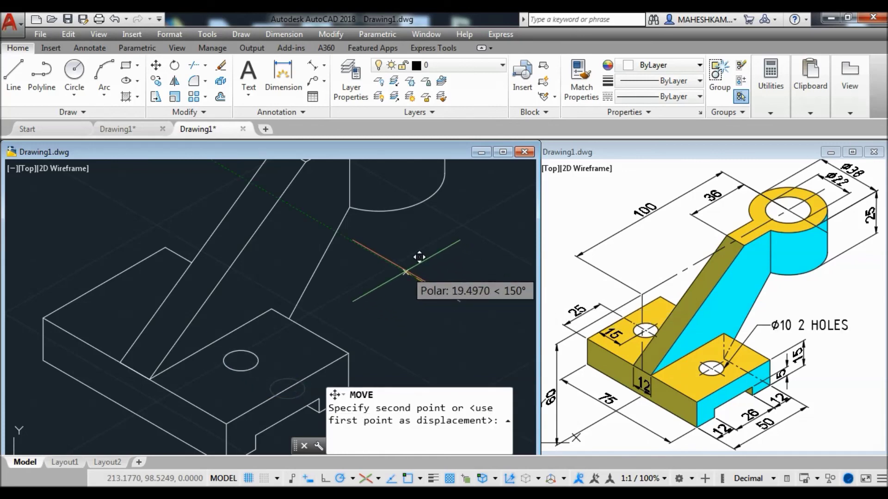
text(15)
key(Return)
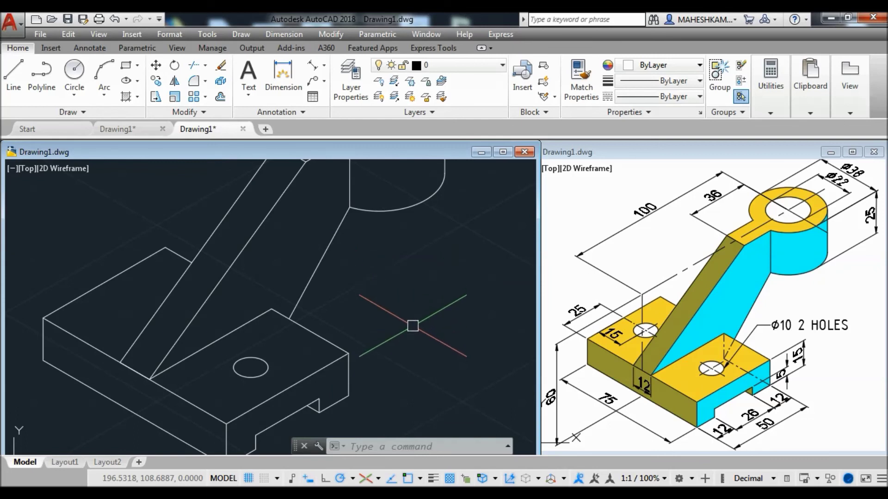
click(250, 360)
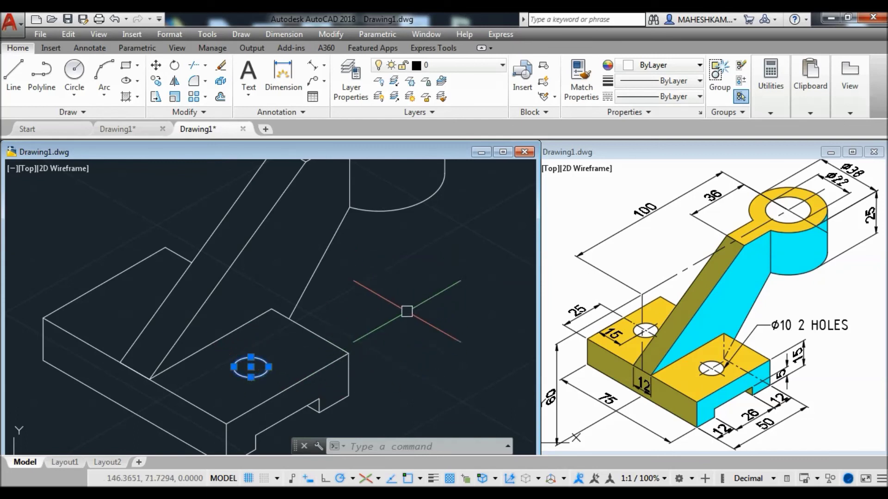
Copy the 10-diameter hole isocircle 45 units along the base at 150° to make the second hole
text(CO)
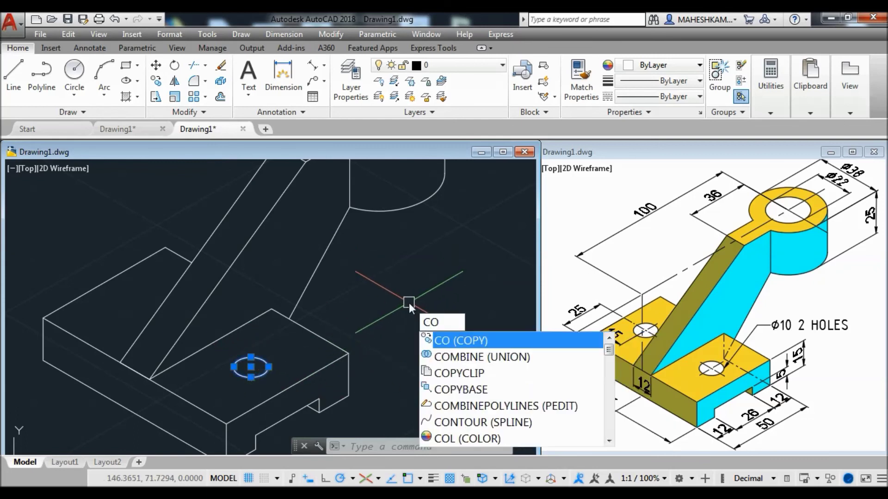
key(Return)
click(449, 299)
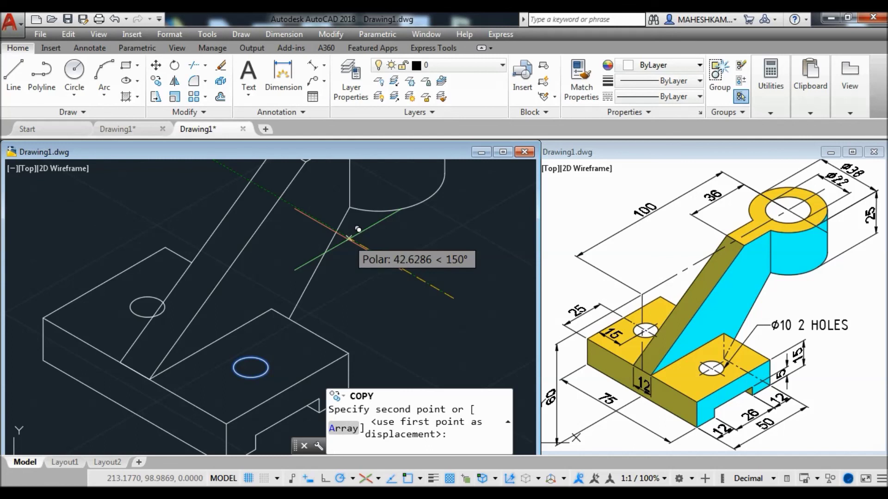
text(45)
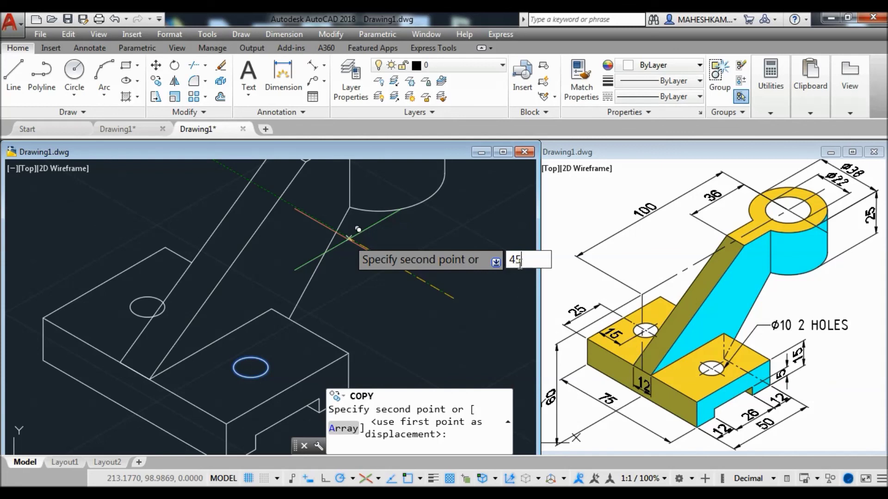
key(Return)
key(Return)
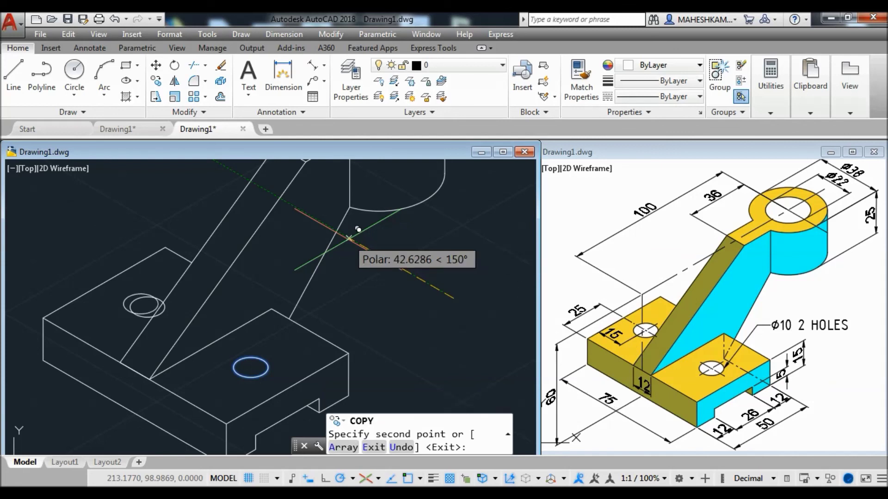
key(Return)
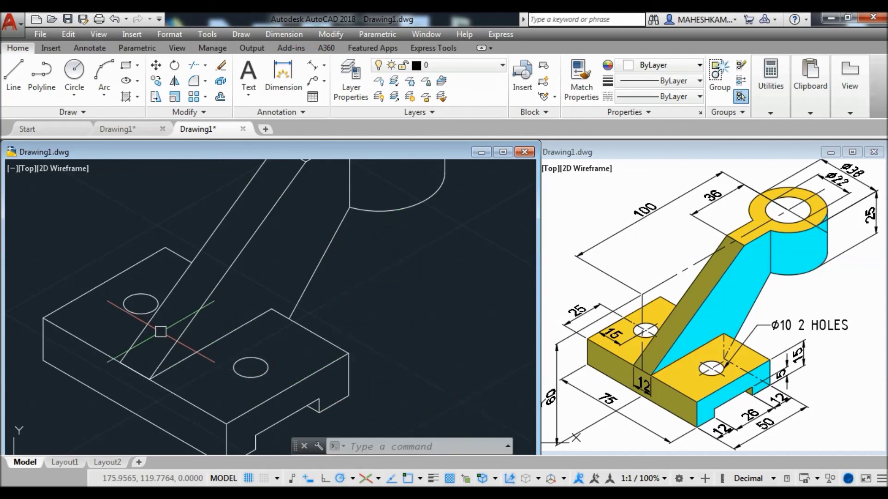
mouse_move(355, 313)
middle_down()
mouse_move(399, 316)
mouse_move(388, 338)
mouse_move(367, 317)
mouse_move(362, 333)
middle_up()
scroll(402, 316, down, 3)
scroll(412, 317, down, 2)
scroll(359, 341, up, 1)
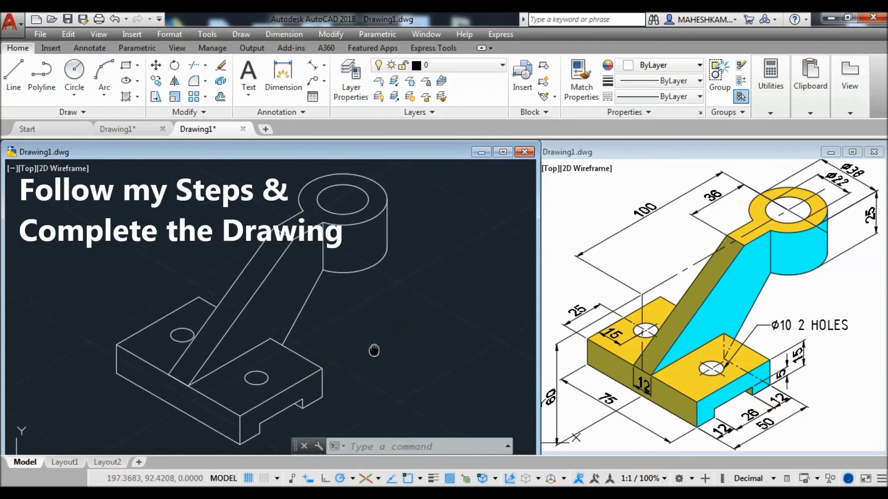